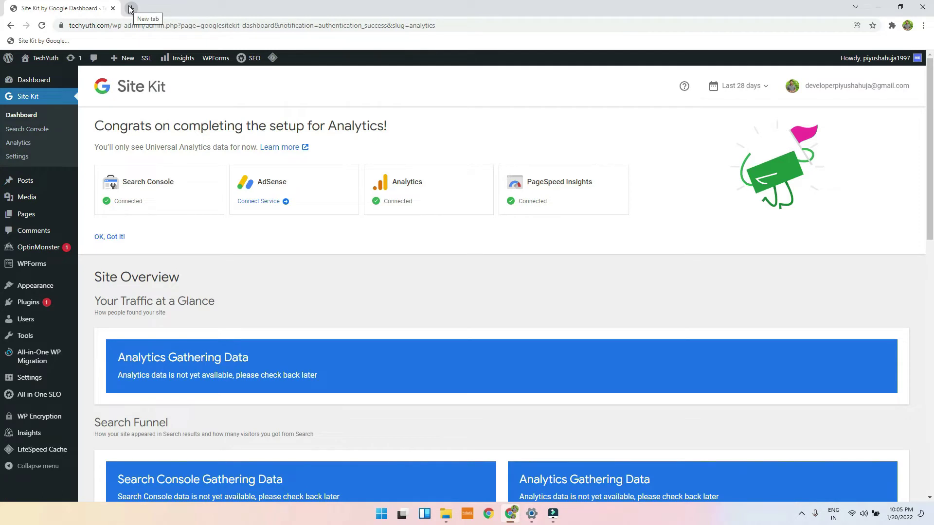
Step: Search the Plugins > Add New directory for 'onesignal'
click(31, 302)
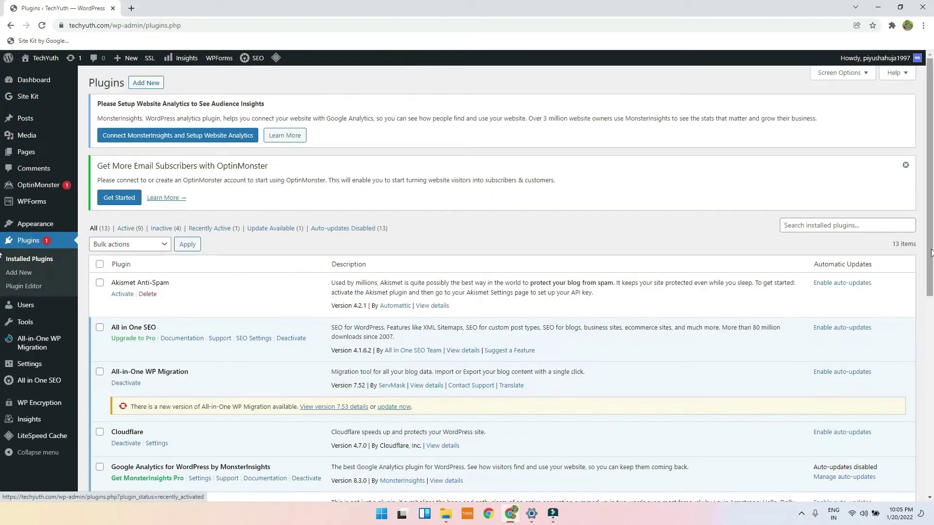
click(20, 273)
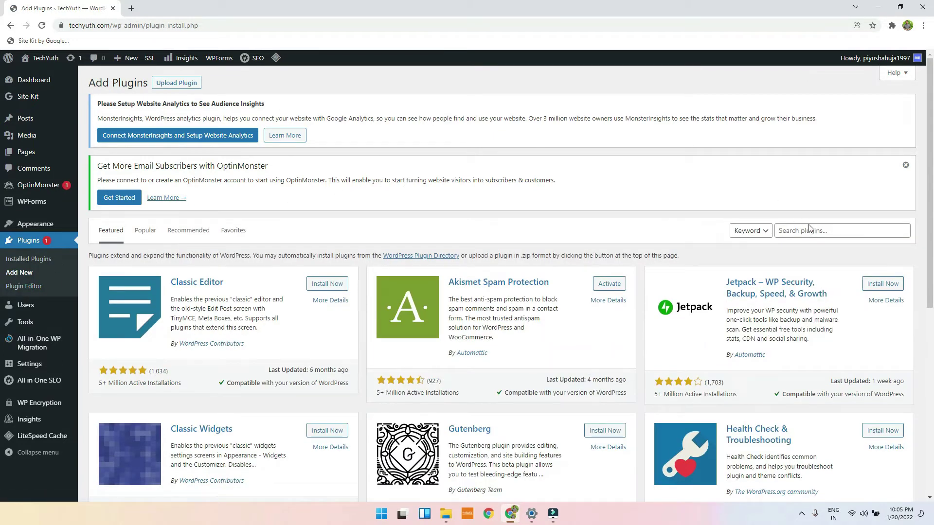
click(810, 230)
text(one)
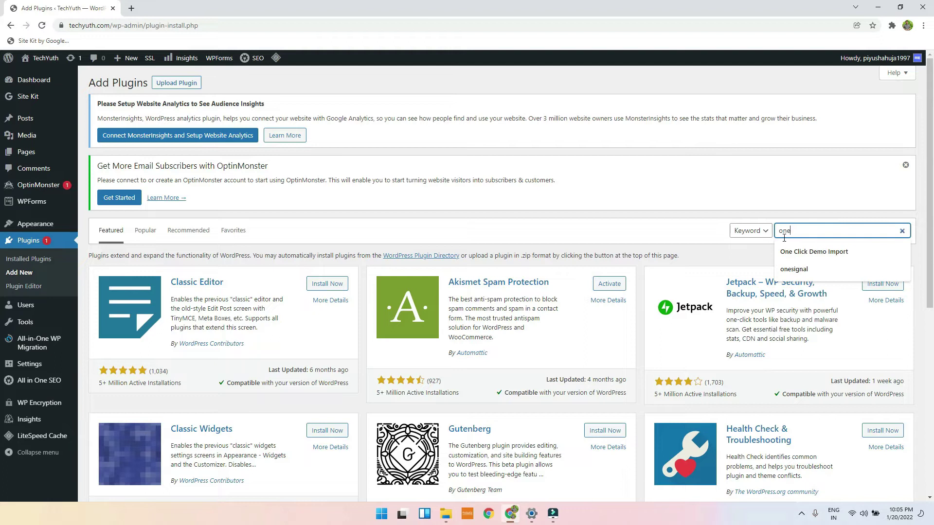
text(signal)
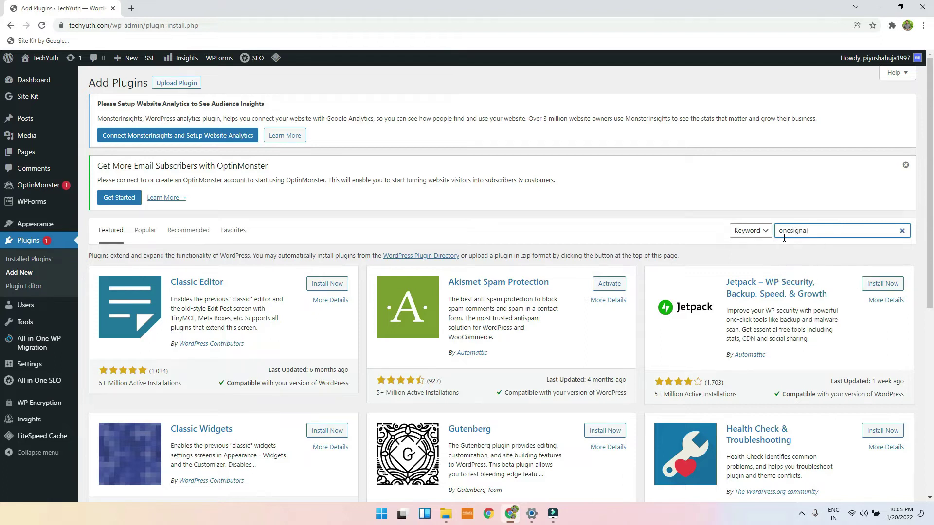
key(Return)
key(ctrl+plus)
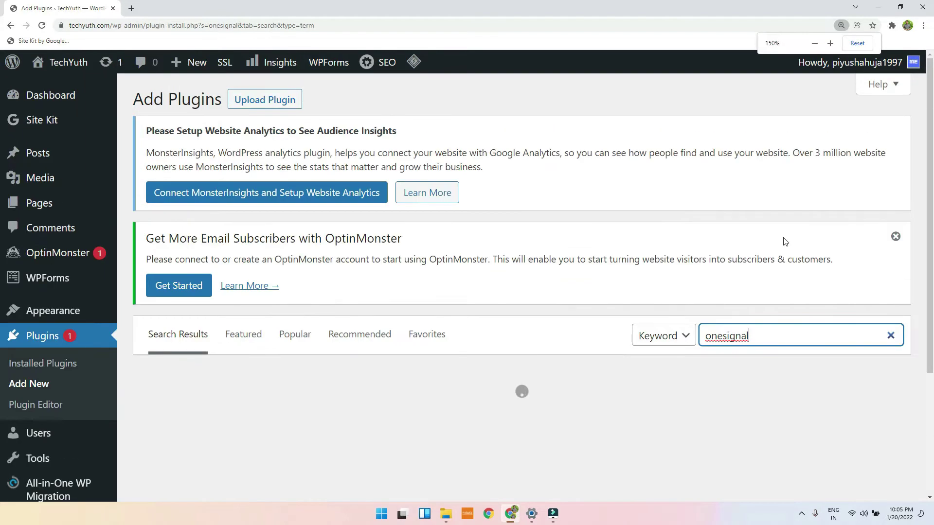
scroll(785, 241, down, 2)
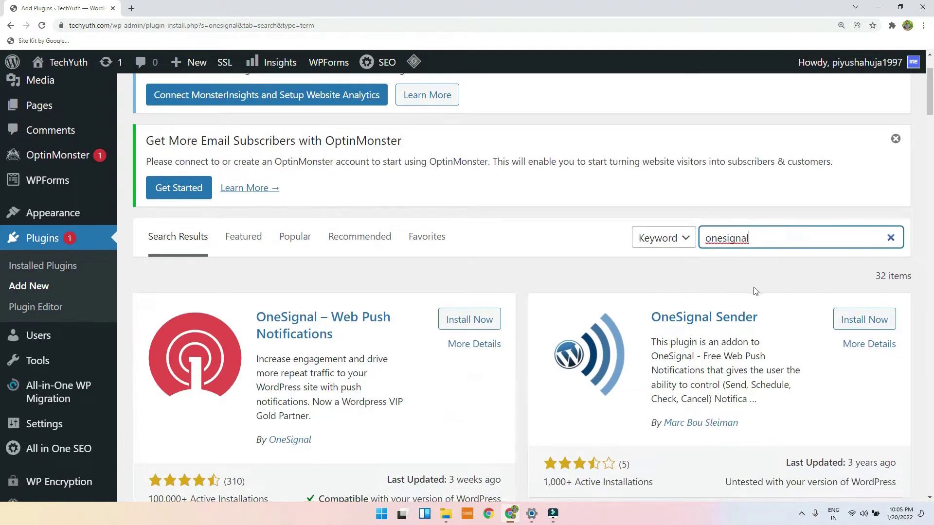
scroll(774, 237, down, 1)
Step: Install and activate OneSignal – Web Push Notifications
double_click(755, 190)
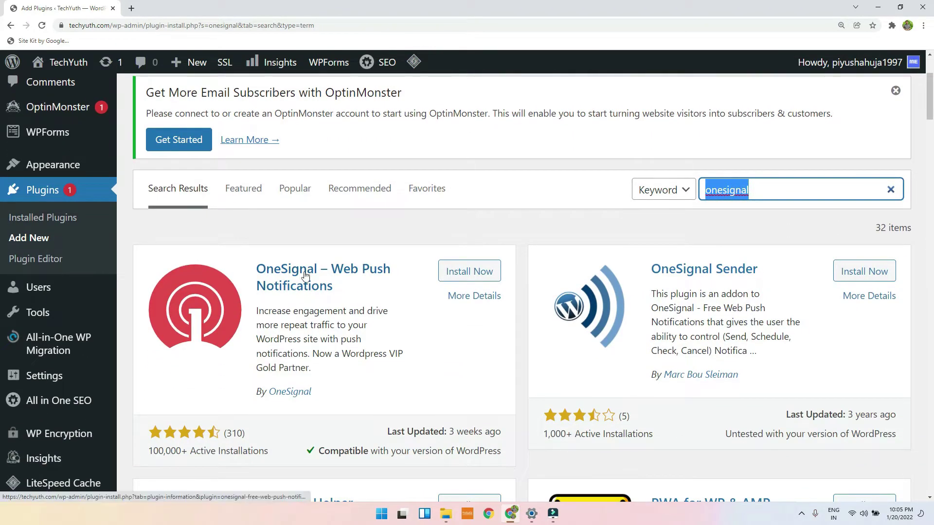
click(443, 280)
scroll(442, 280, down, 2)
key(ctrl+minus)
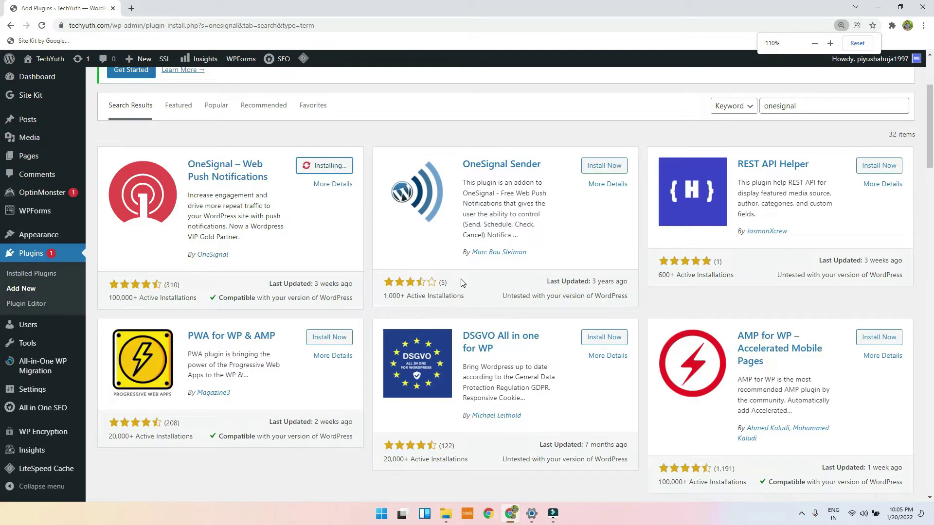
scroll(461, 283, up, 2)
key(ctrl+plus)
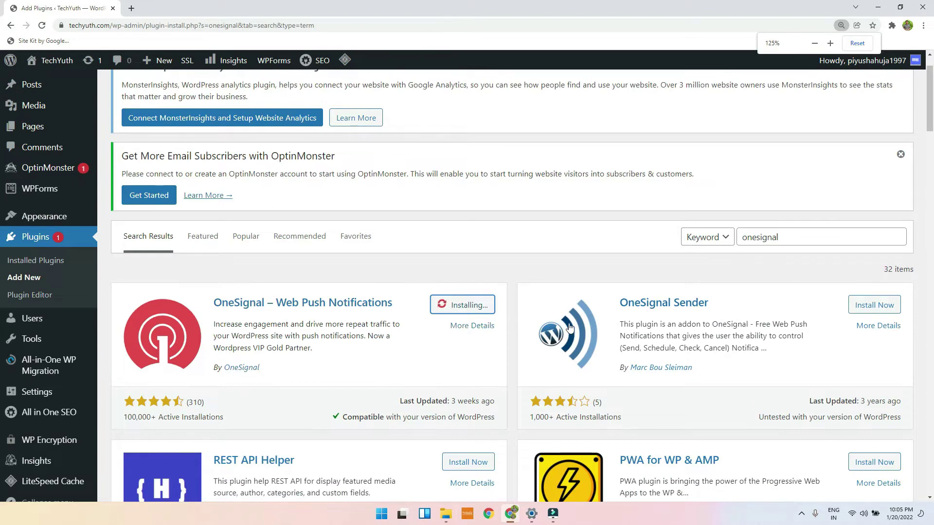
key(ctrl+minus)
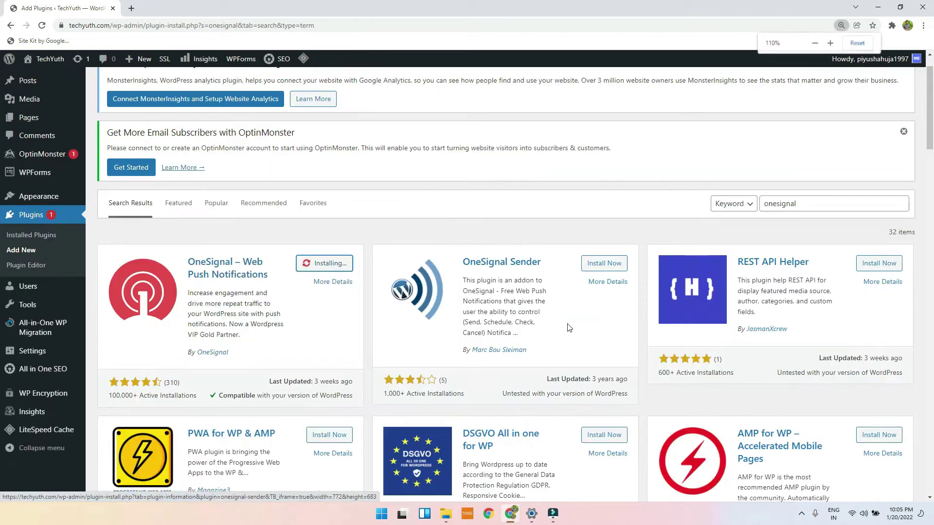
key(ctrl+minus)
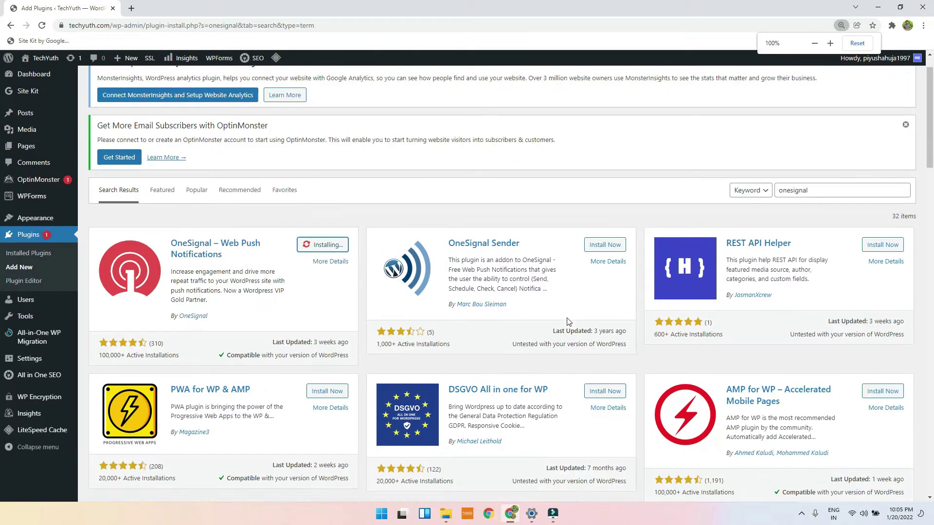
click(332, 245)
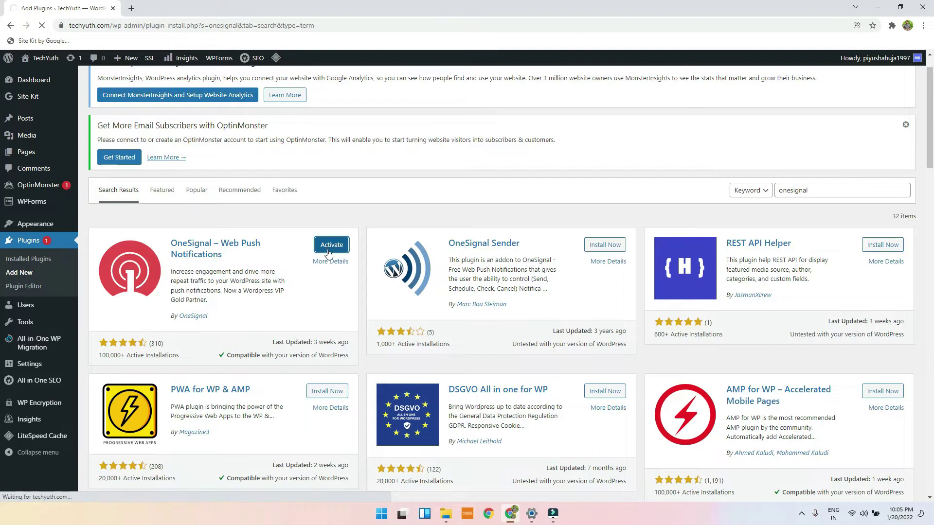
scroll(258, 327, down, 1)
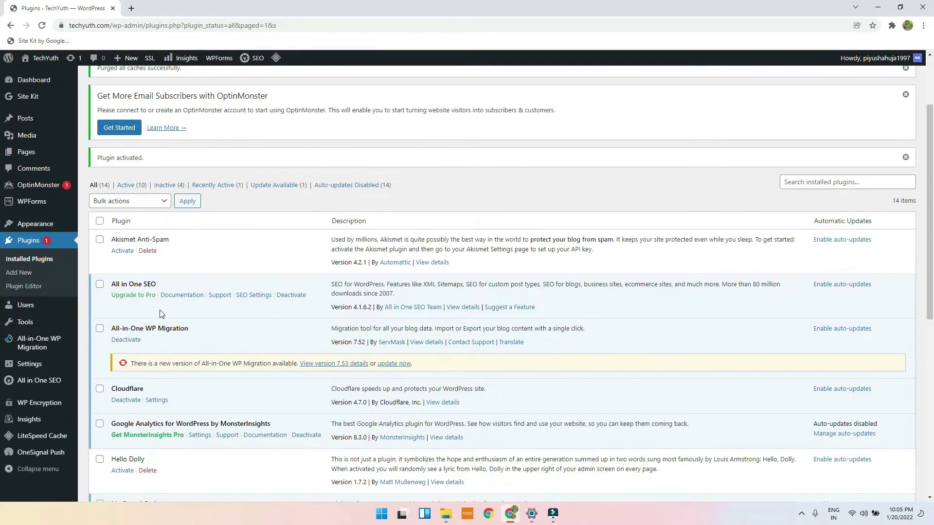
scroll(190, 314, down, 3)
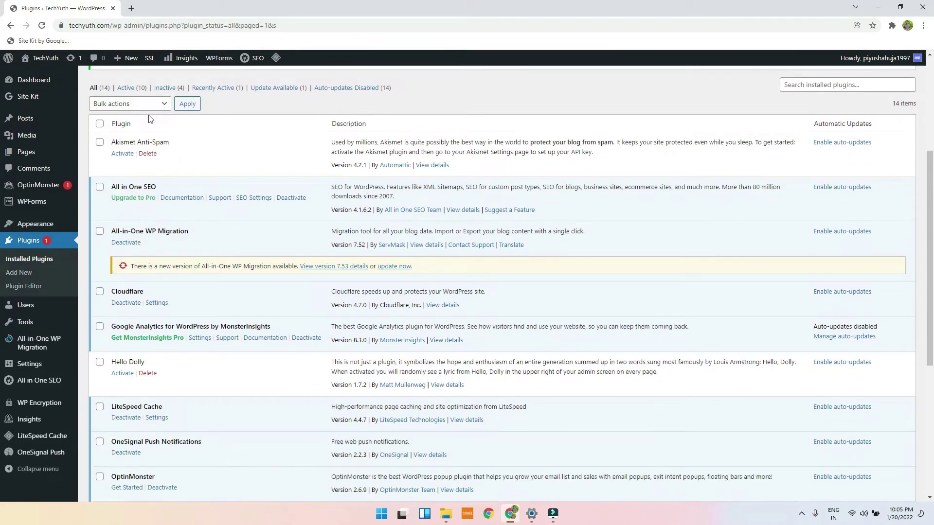
scroll(145, 259, down, 2)
scroll(150, 266, down, 2)
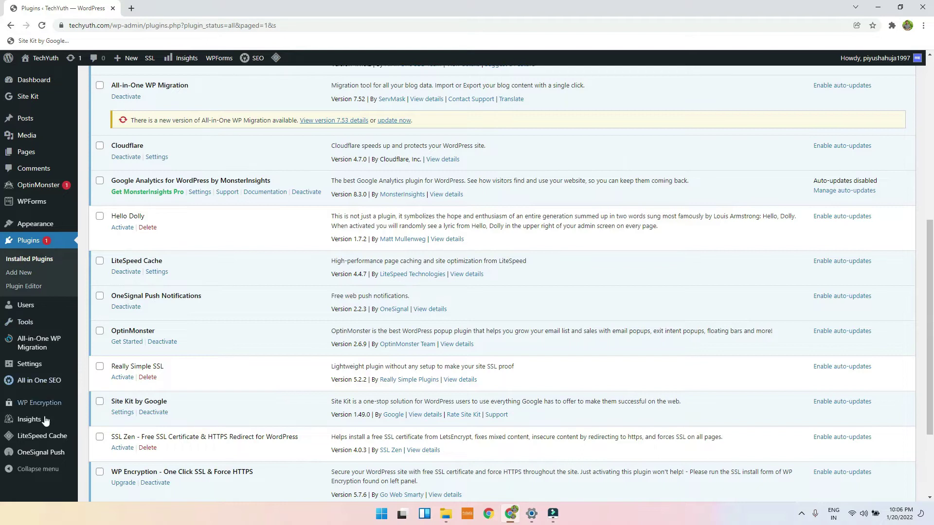
Step: Open the OneSignal Push settings page from the WordPress sidebar
click(41, 452)
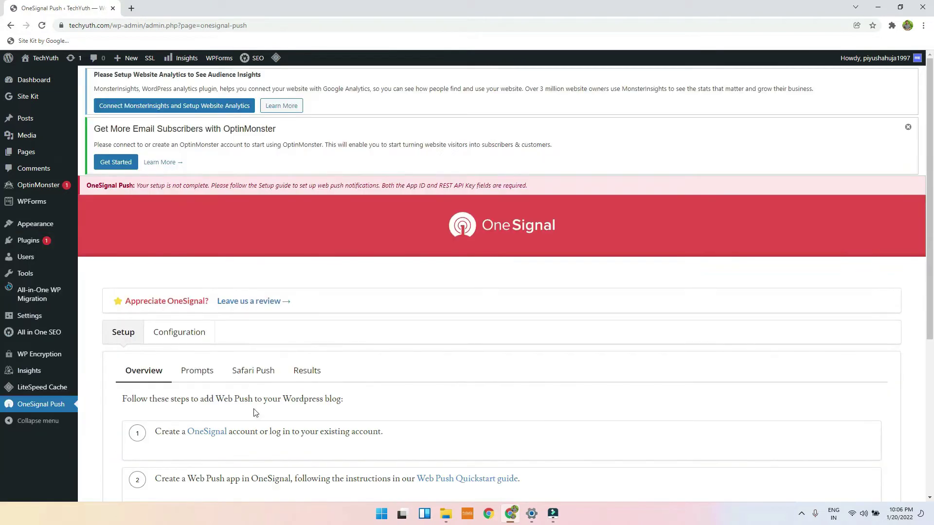
scroll(277, 351, down, 1)
scroll(277, 345, down, 2)
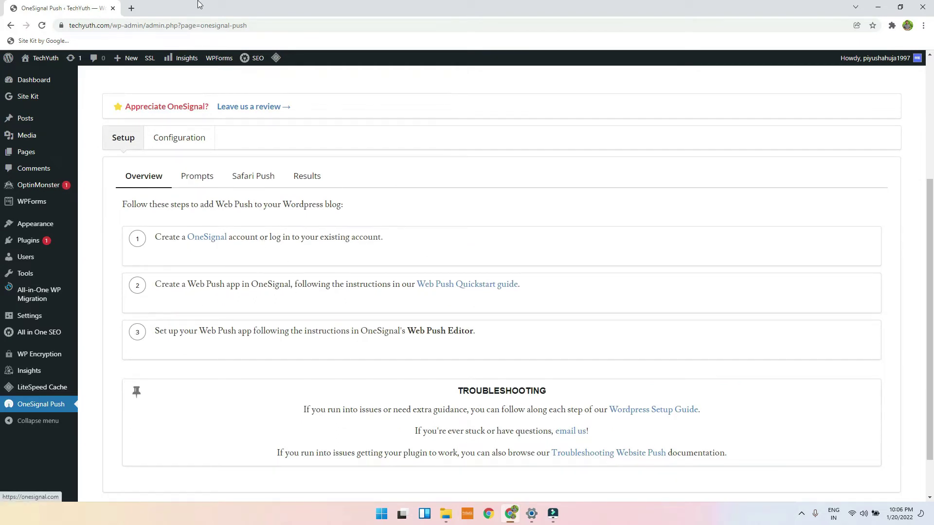
Step: In a new tab, search for onesignal, log in on onesignal.com, and dismiss the updates prompt
click(132, 8)
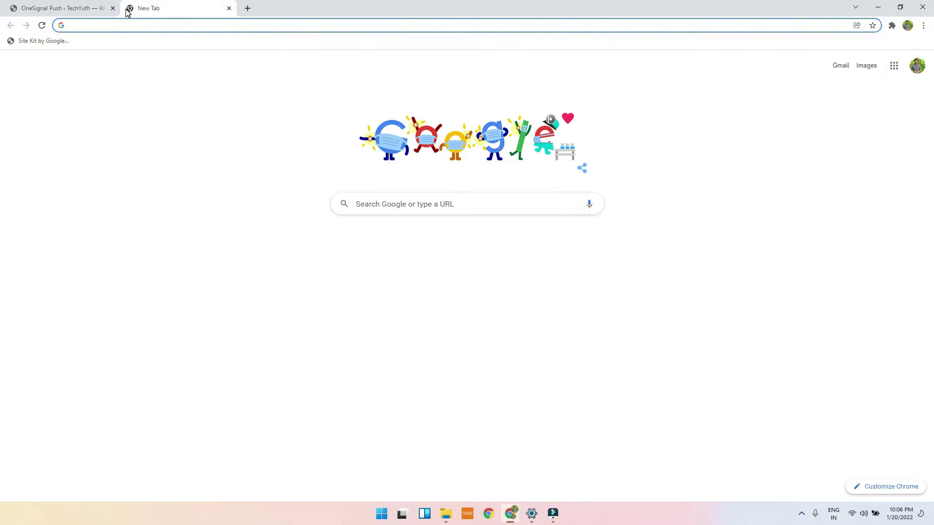
text(onesignal)
key(Return)
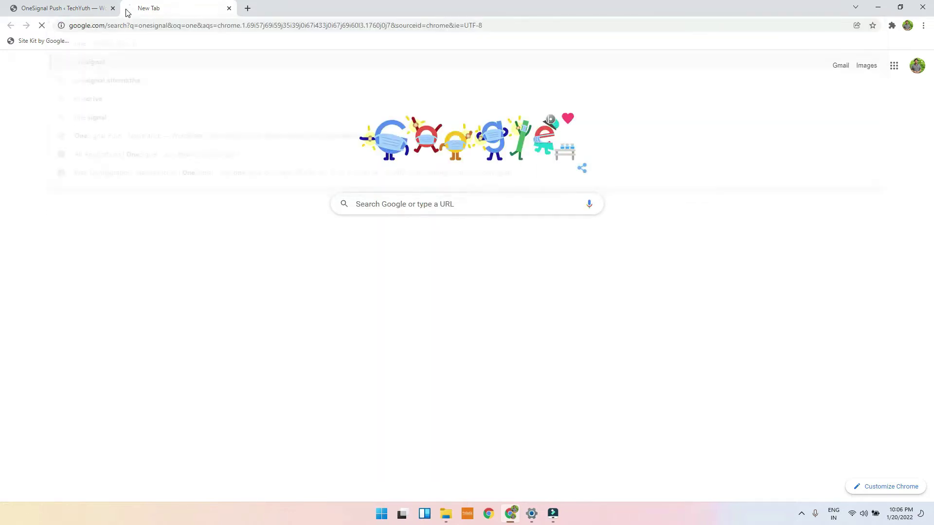
click(135, 158)
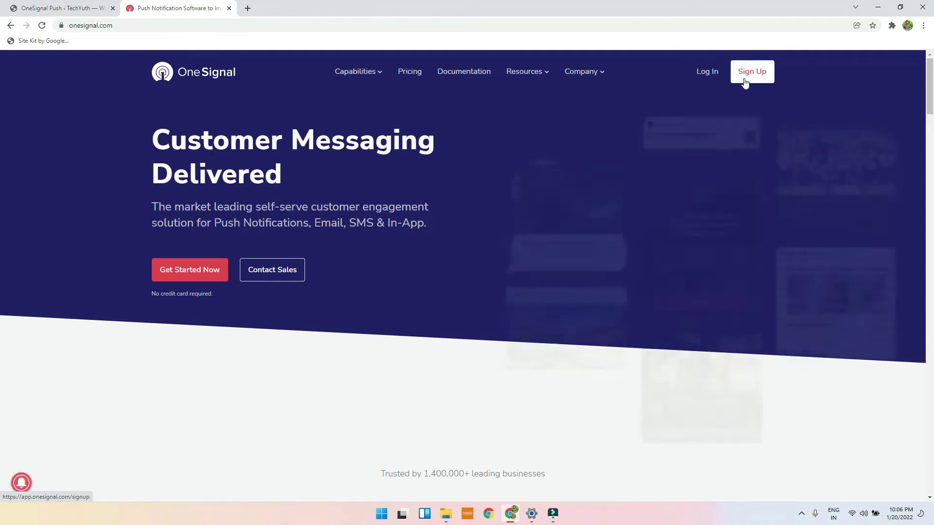
click(752, 72)
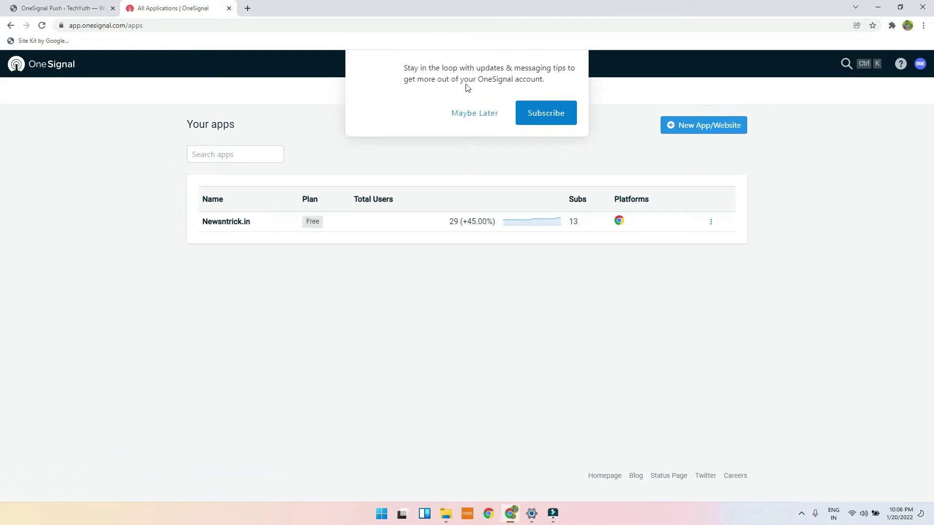
click(476, 114)
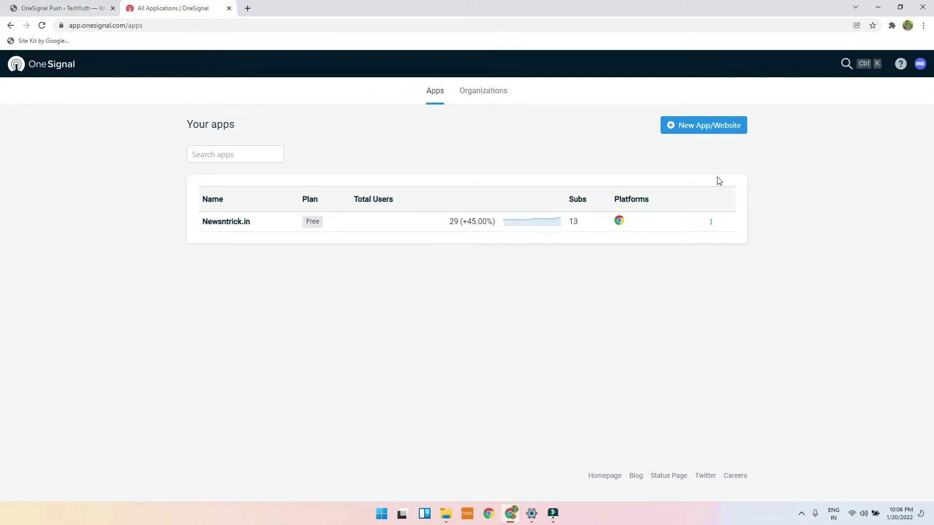
Step: Create app Techyuth with No Organization and the Web platform, then continue to configuration
click(686, 125)
text(Techyuth)
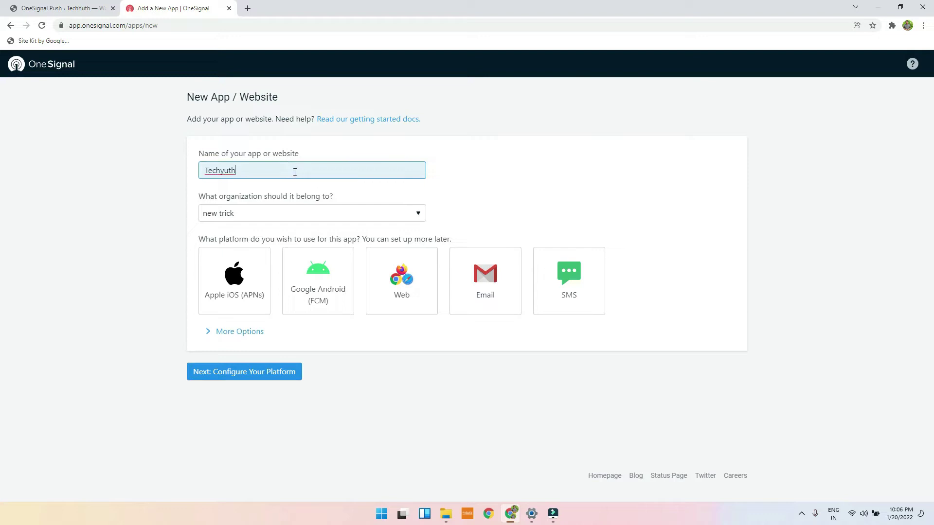
click(292, 213)
click(212, 226)
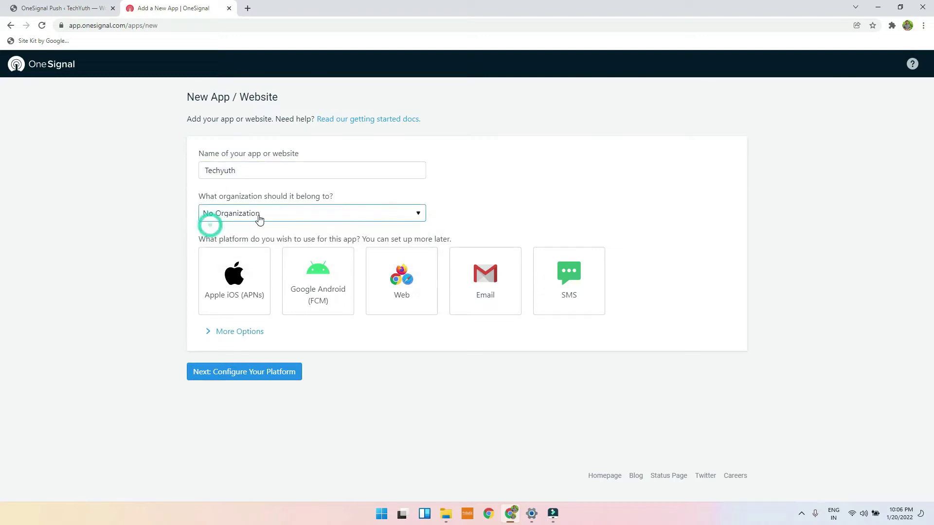
click(333, 305)
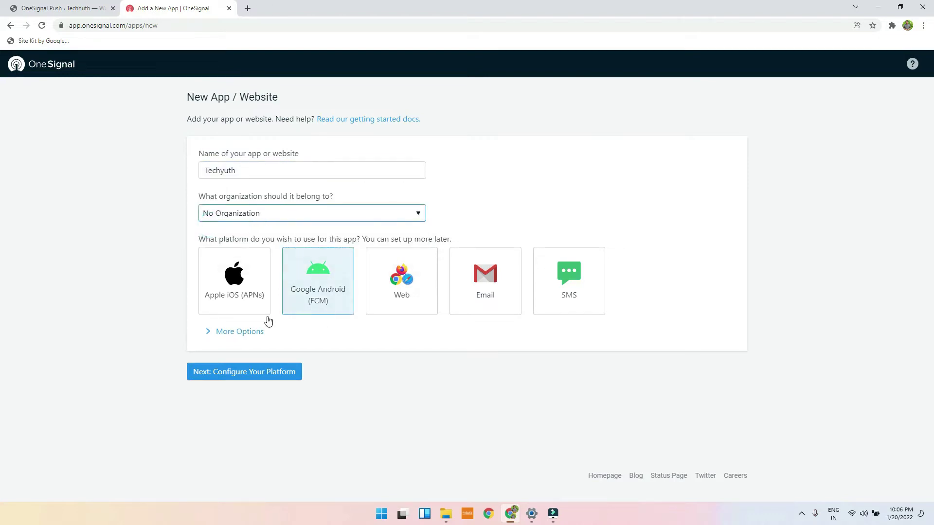
click(240, 331)
click(409, 295)
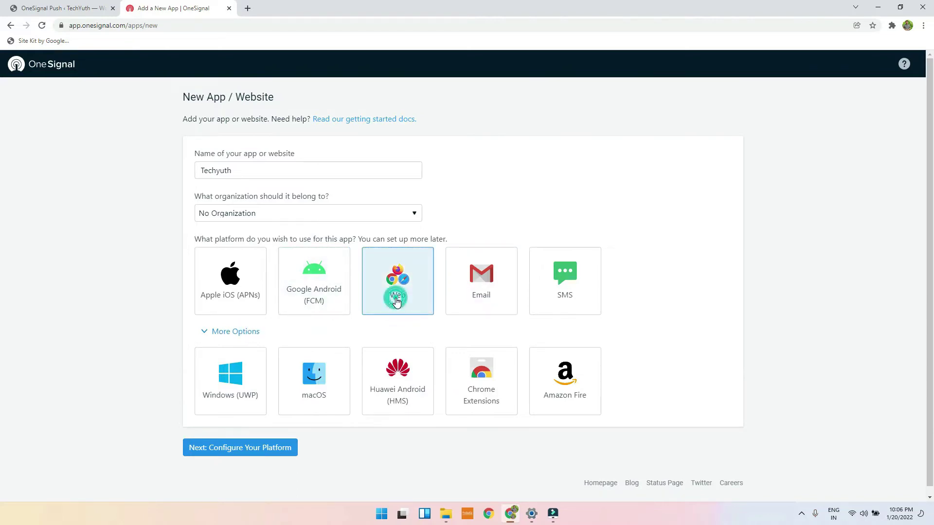
scroll(397, 301, down, 1)
click(246, 443)
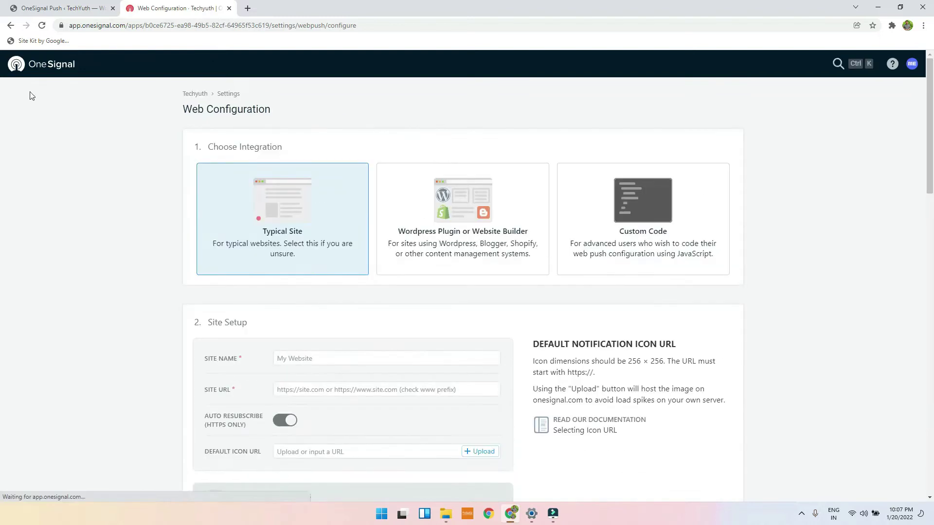
Step: Choose the WordPress integration and enter the site name Techyuth
click(447, 199)
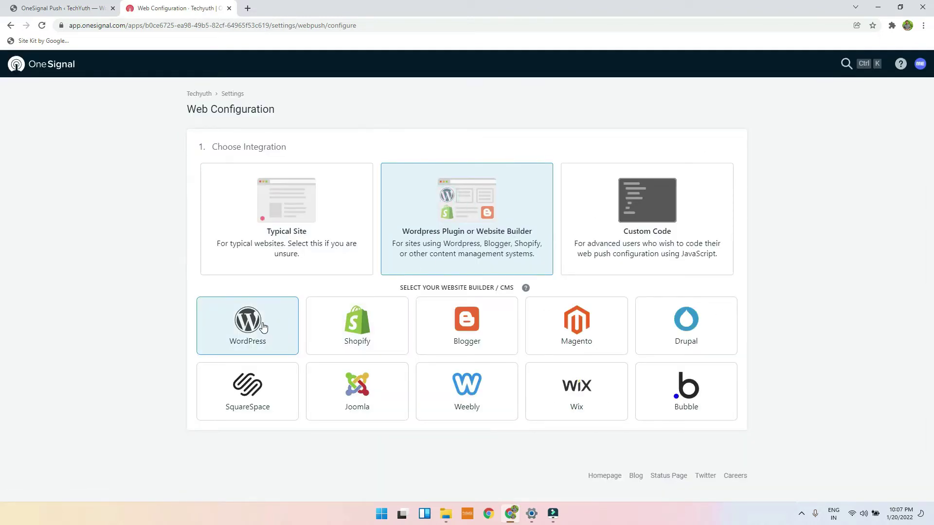
click(264, 328)
scroll(511, 292, down, 5)
scroll(510, 292, down, 3)
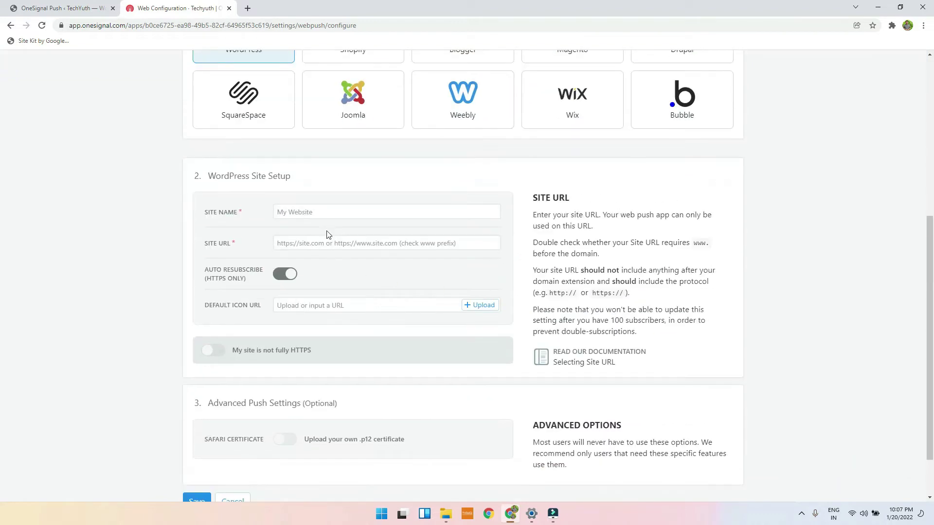
click(327, 212)
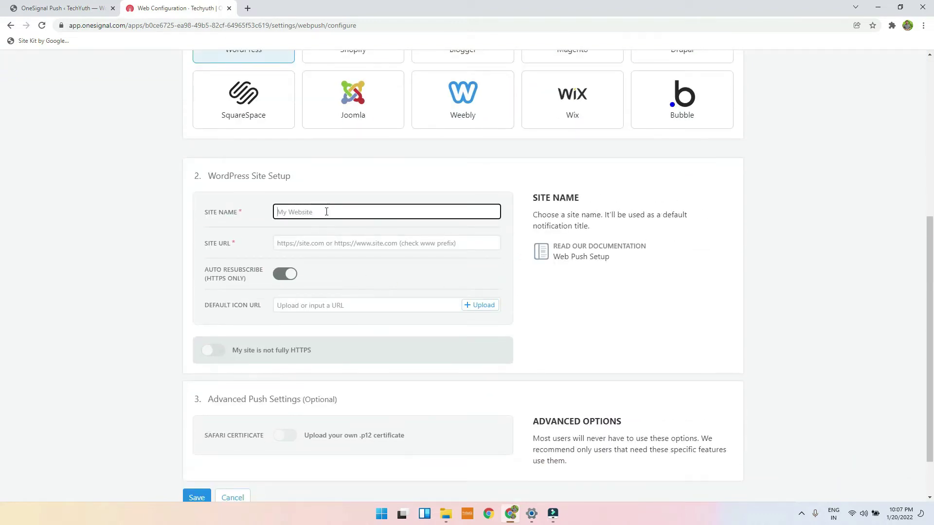
text(Techyuth)
scroll(327, 212, down, 1)
click(288, 187)
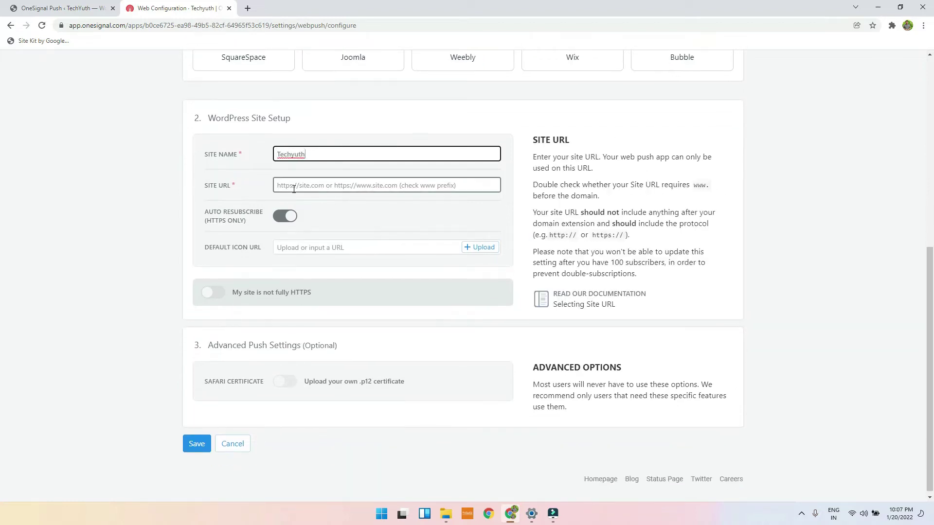
click(49, 8)
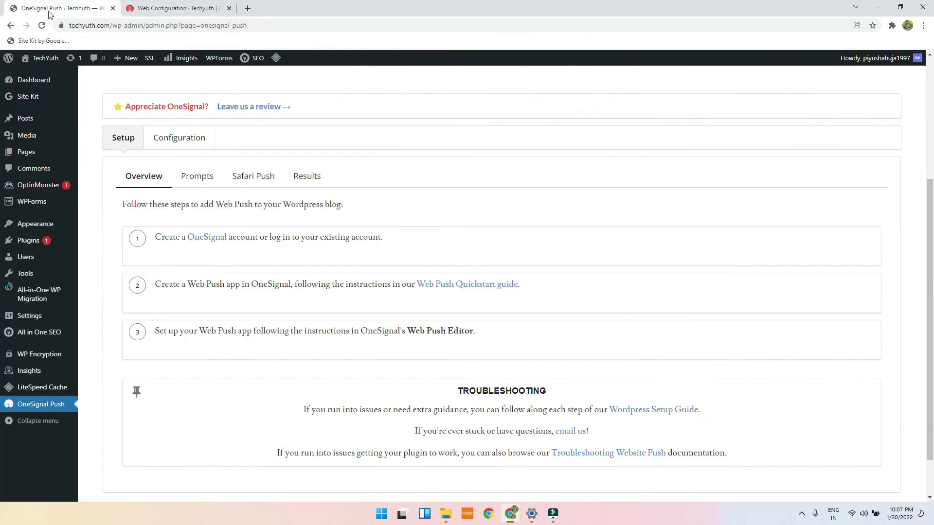
double_click(94, 24)
drag(94, 25, 132, 24)
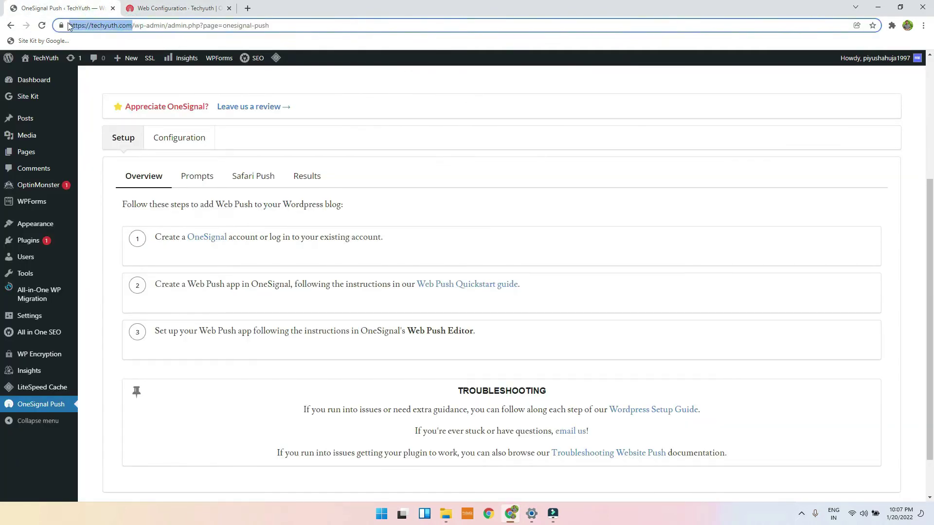
key(ctrl+c)
click(175, 8)
key(ctrl+v)
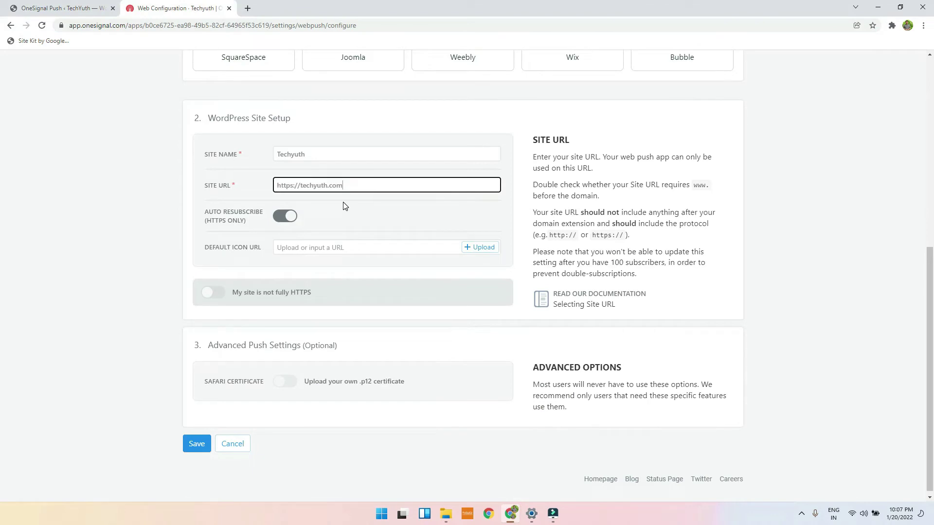
Step: Start uploading a default notification icon
click(217, 239)
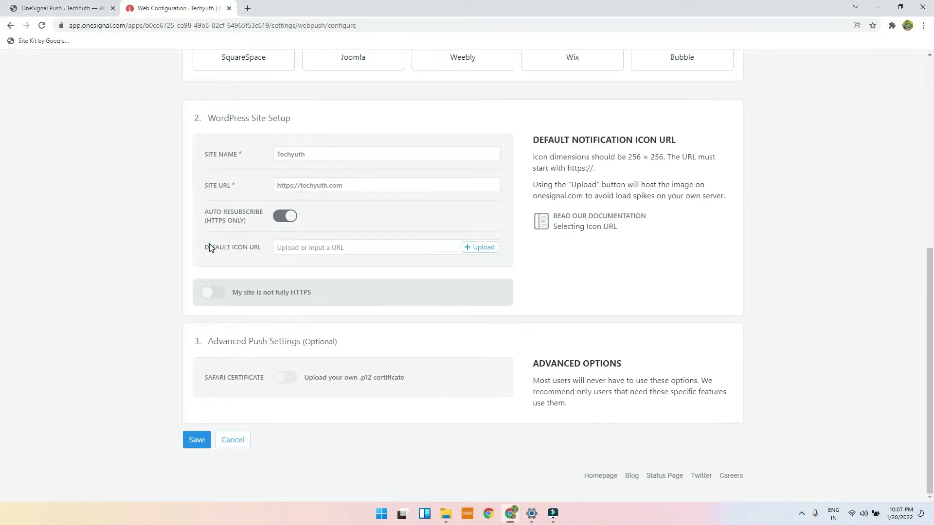
double_click(212, 245)
click(301, 247)
click(480, 248)
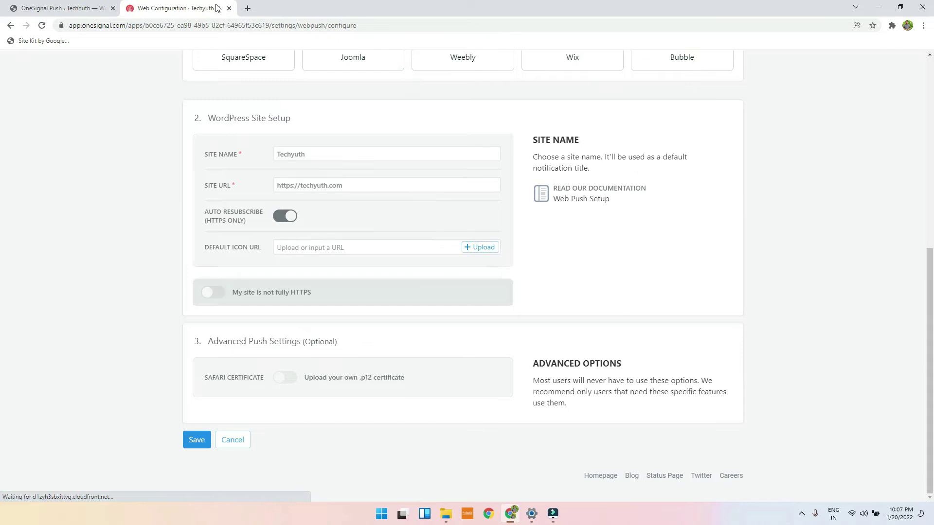
Step: Open canva.com in a new tab and dismiss the Canva Pro promotion
click(247, 8)
text(ca)
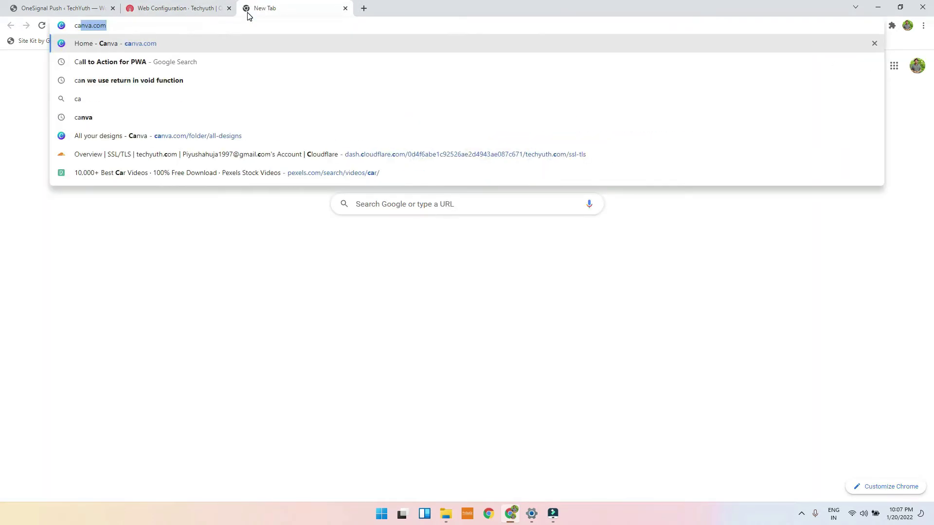
text(n)
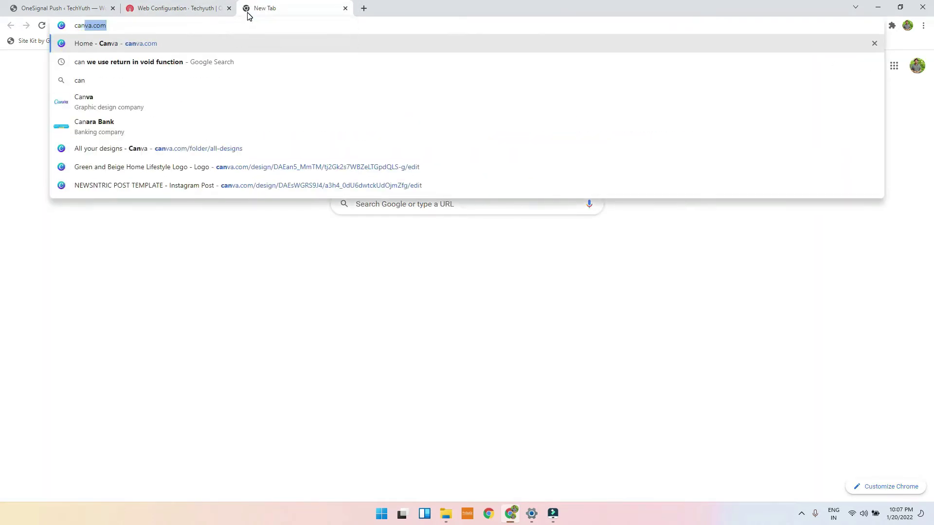
key(Return)
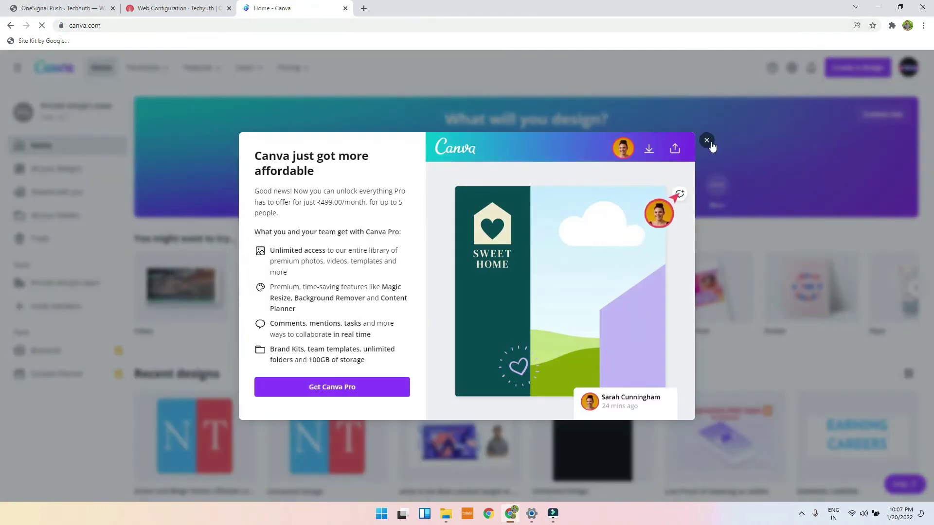
click(708, 139)
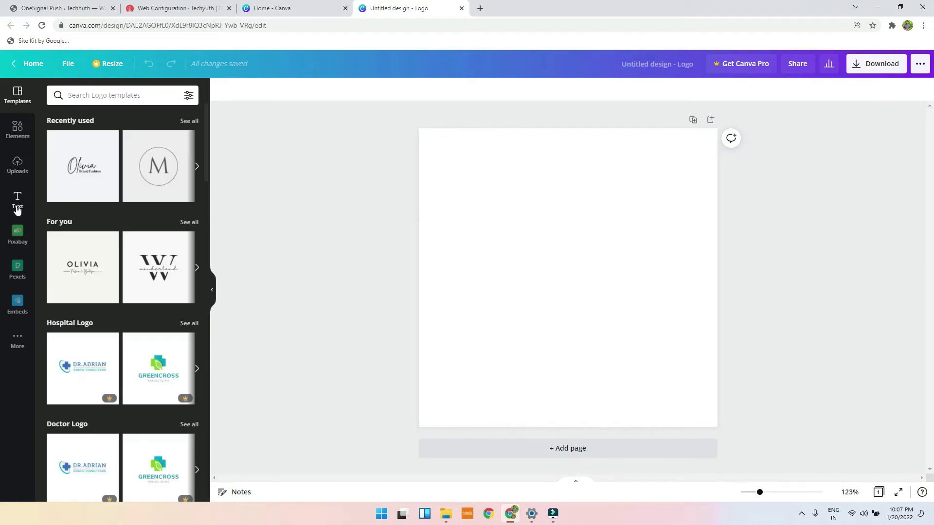
Step: Change the circled M template to a purple T, then enlarge and centre it
click(158, 166)
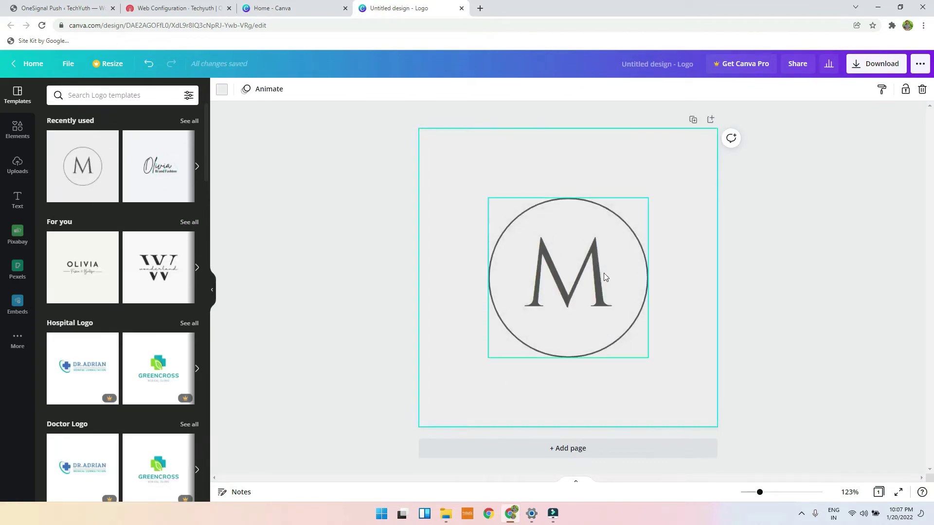
double_click(576, 269)
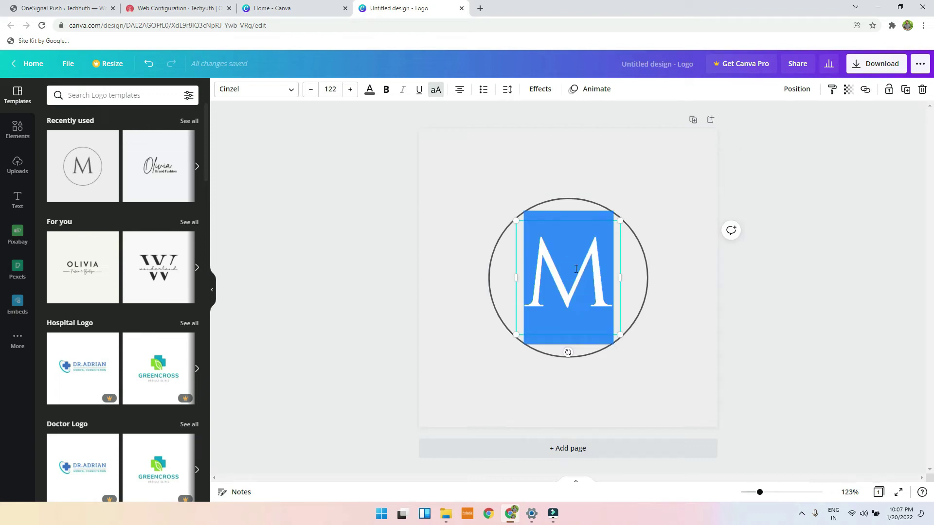
text(T)
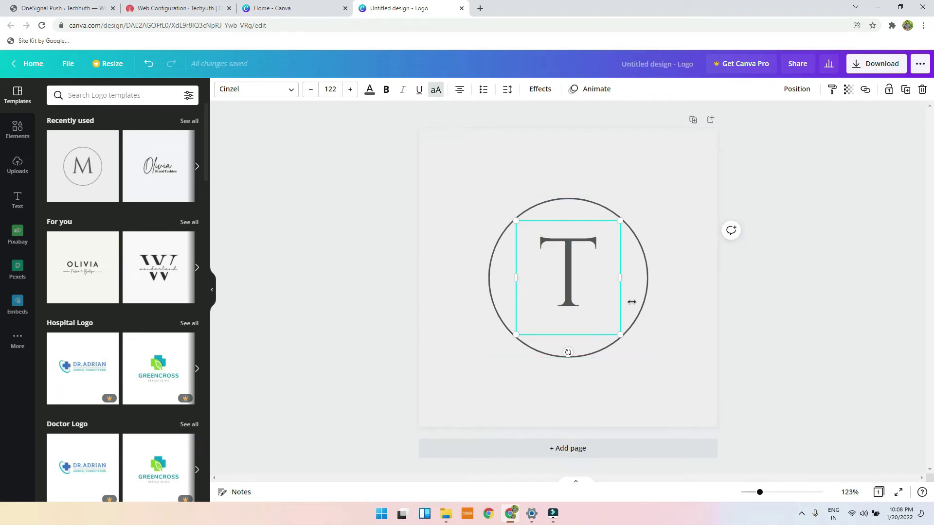
click(656, 215)
drag(661, 183, 498, 294)
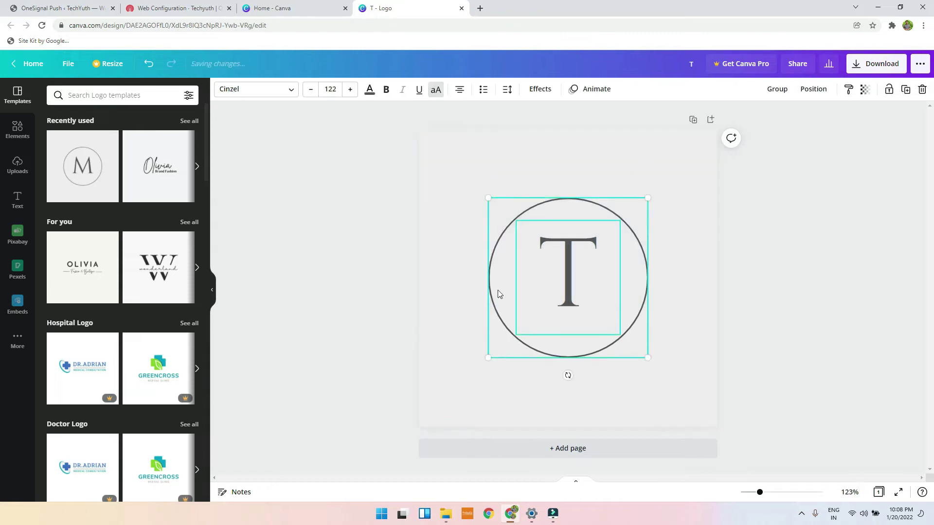
click(369, 89)
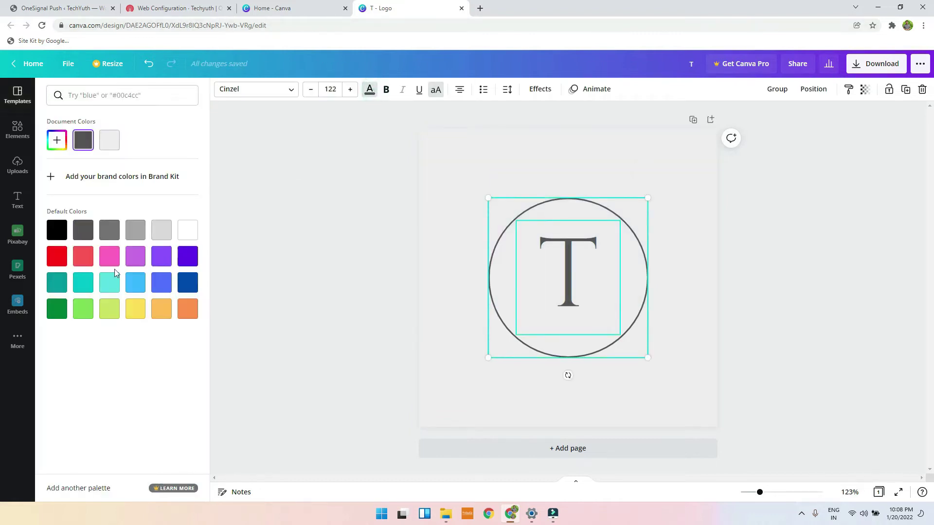
click(188, 256)
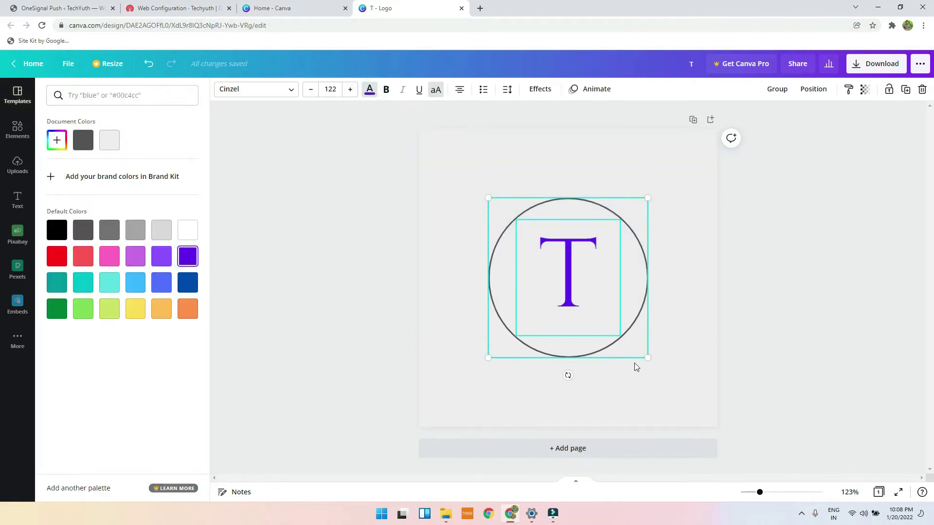
drag(646, 359, 675, 400)
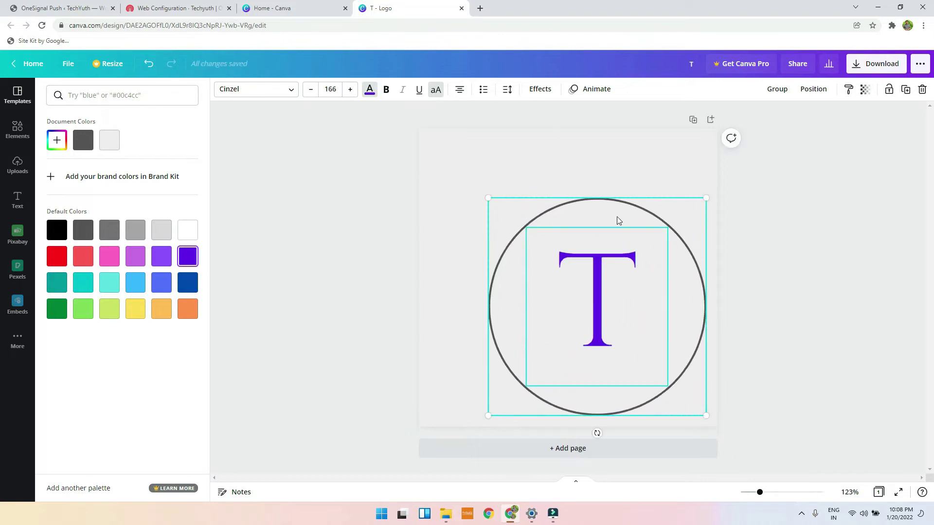
drag(616, 217, 581, 183)
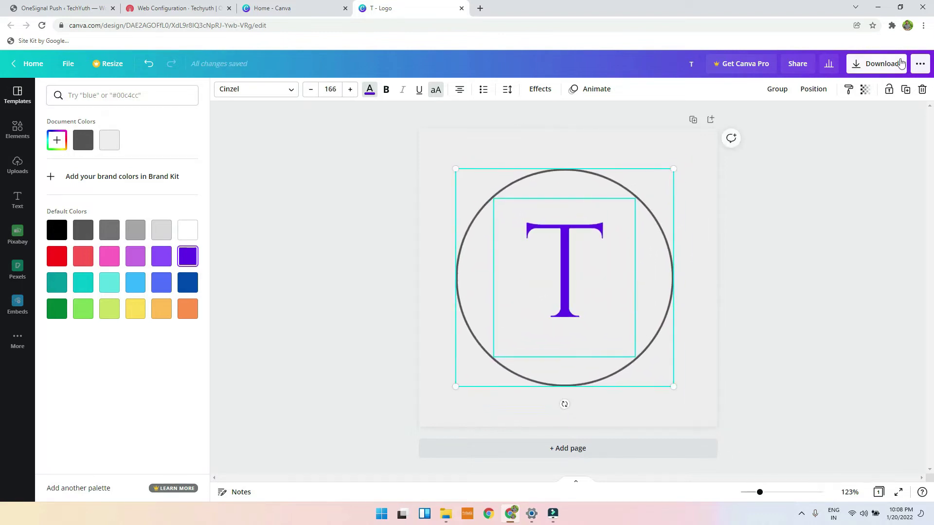
Step: Download the T logo as a PNG into the Downloads folder
click(882, 64)
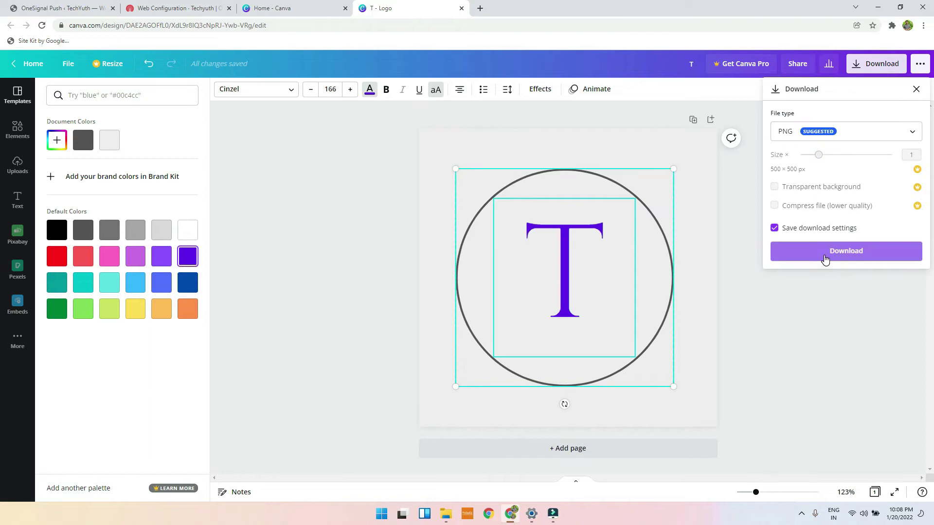
click(825, 252)
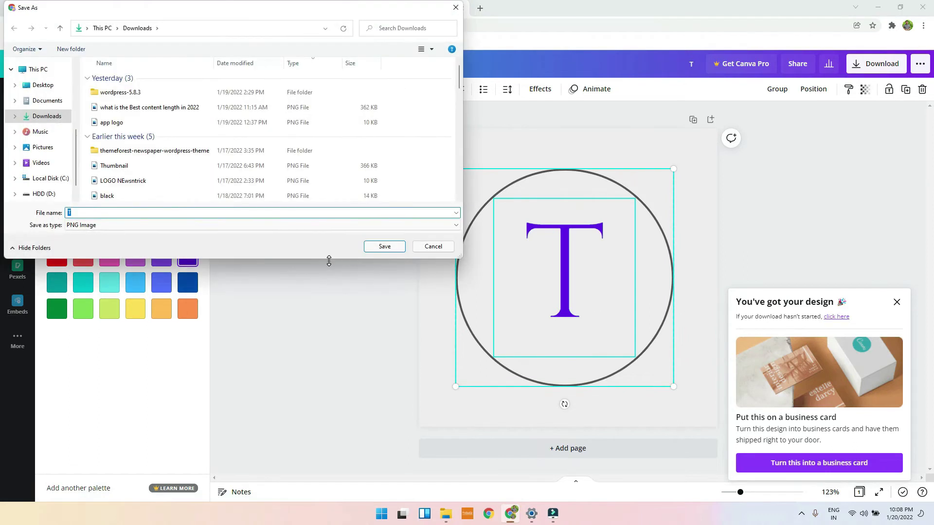
click(384, 245)
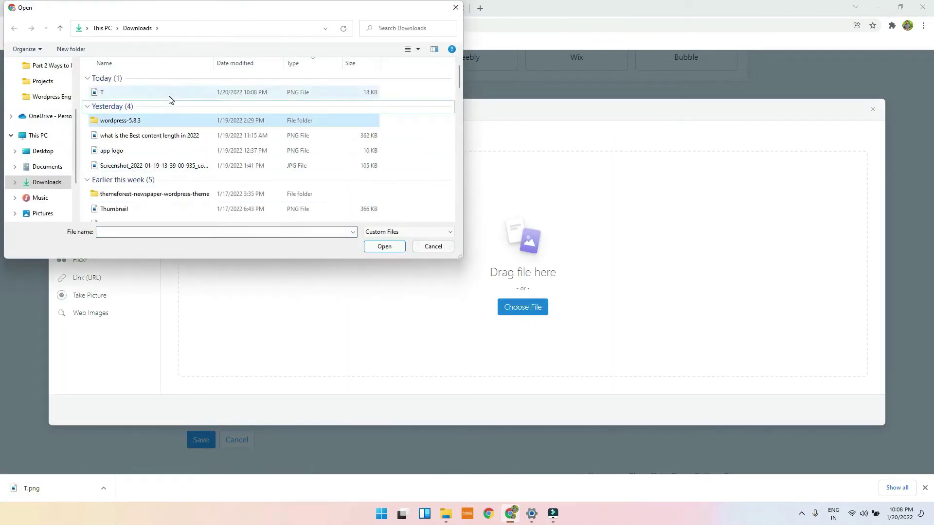
Step: Upload T.png as the default icon and close both Canva tabs
click(167, 93)
click(385, 246)
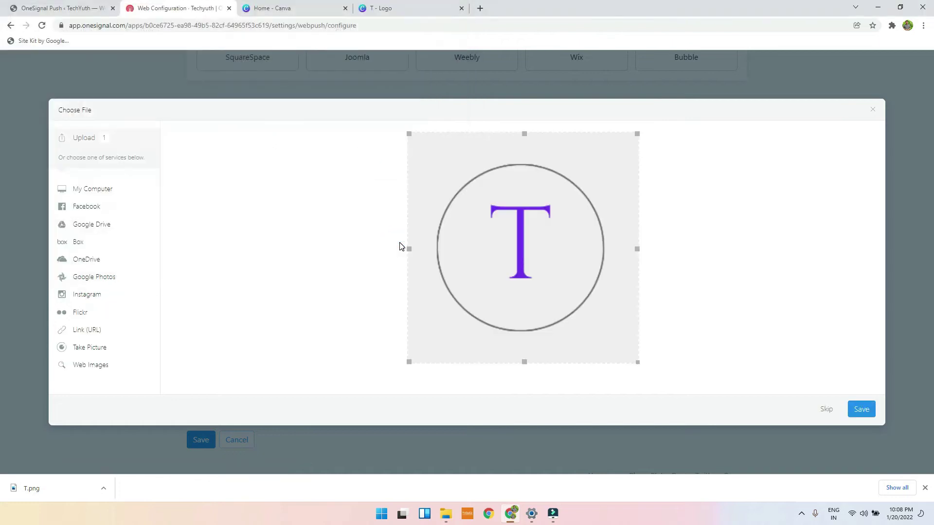
click(861, 409)
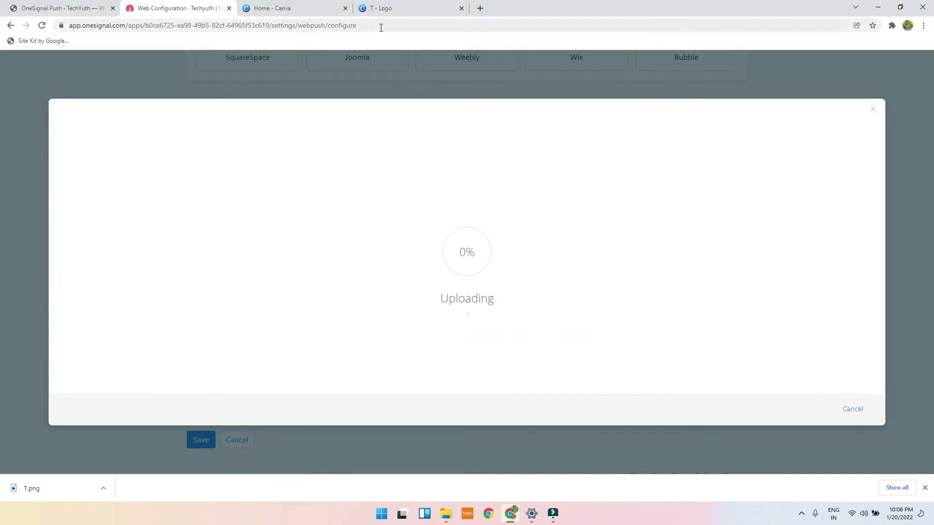
click(461, 8)
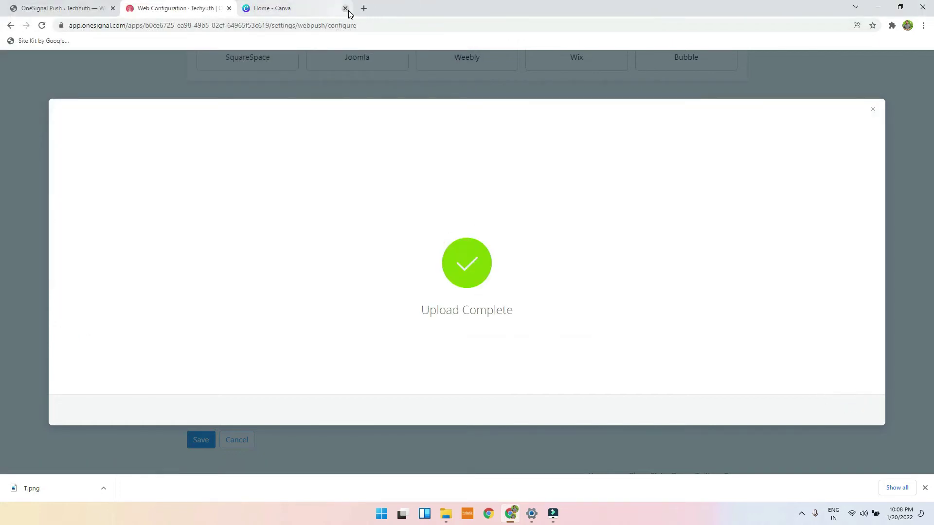
click(345, 8)
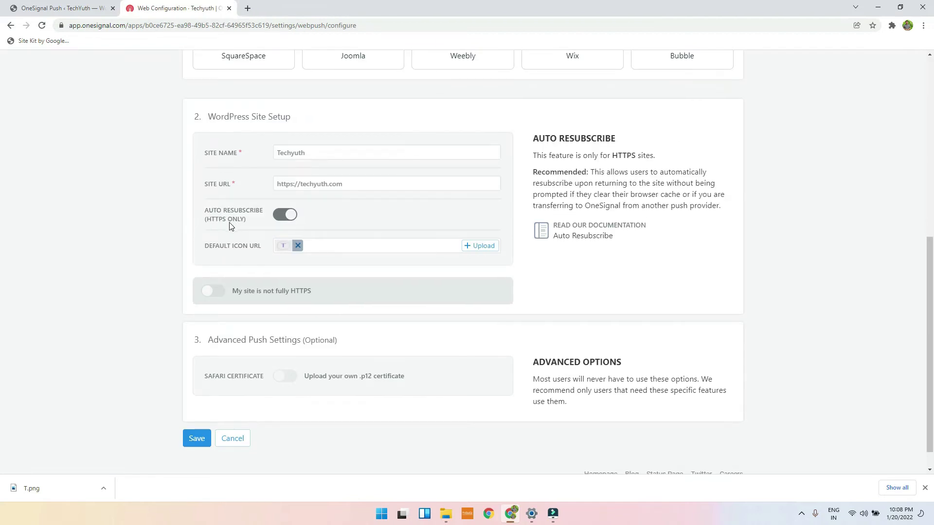
scroll(241, 241, down, 1)
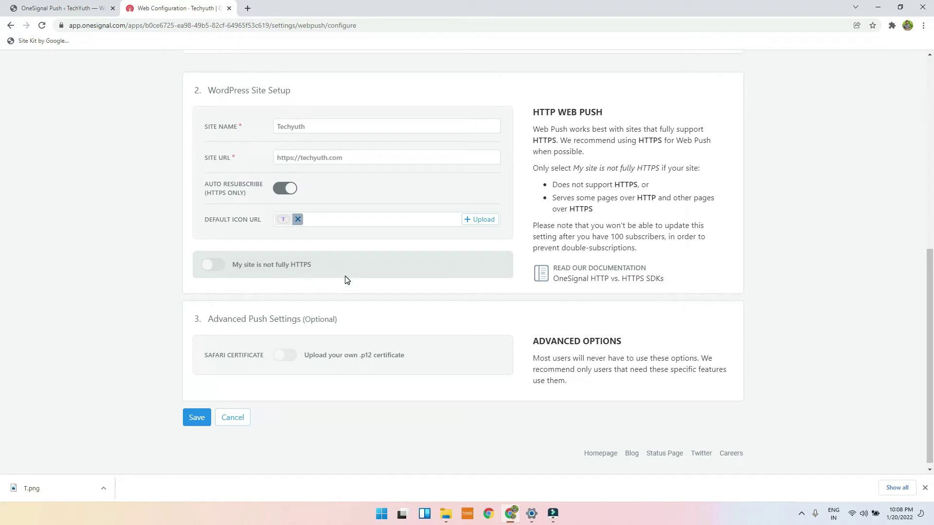
Step: Check the site URL field on the Web Configuration page
click(293, 159)
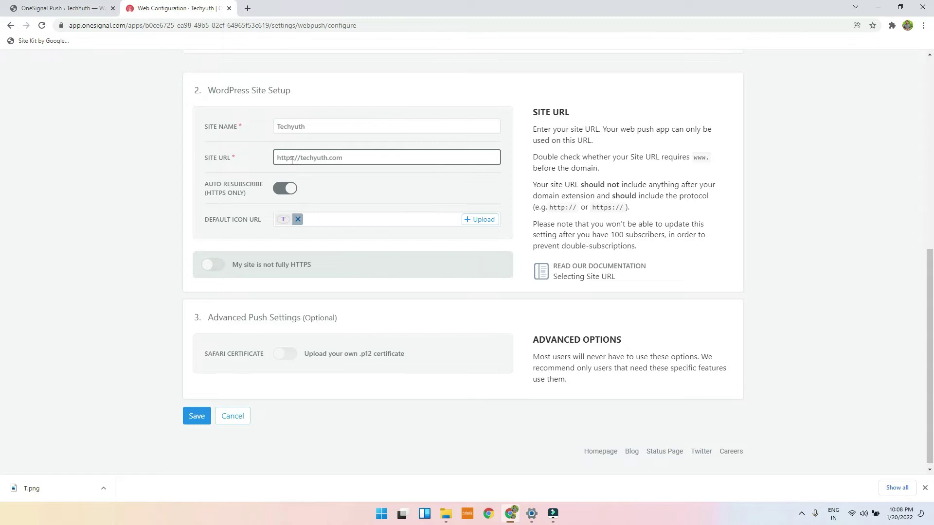
click(211, 269)
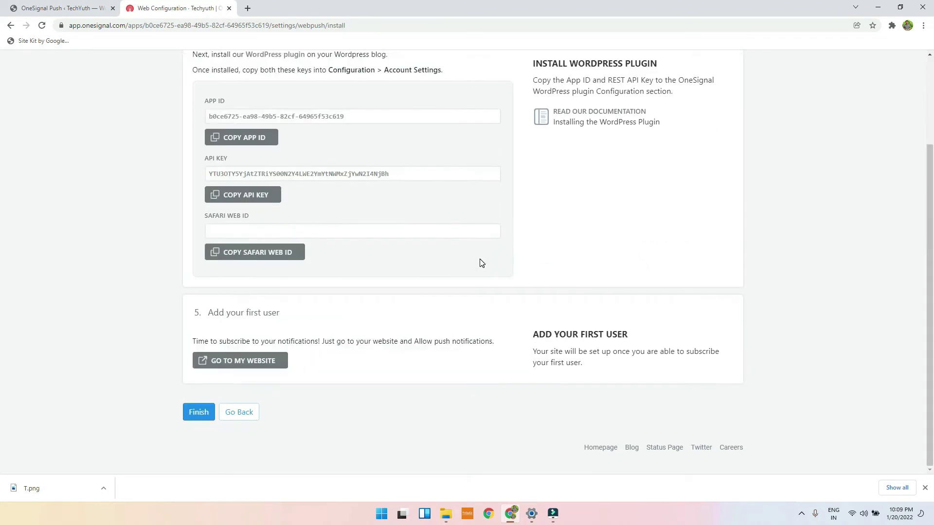
scroll(475, 266, up, 3)
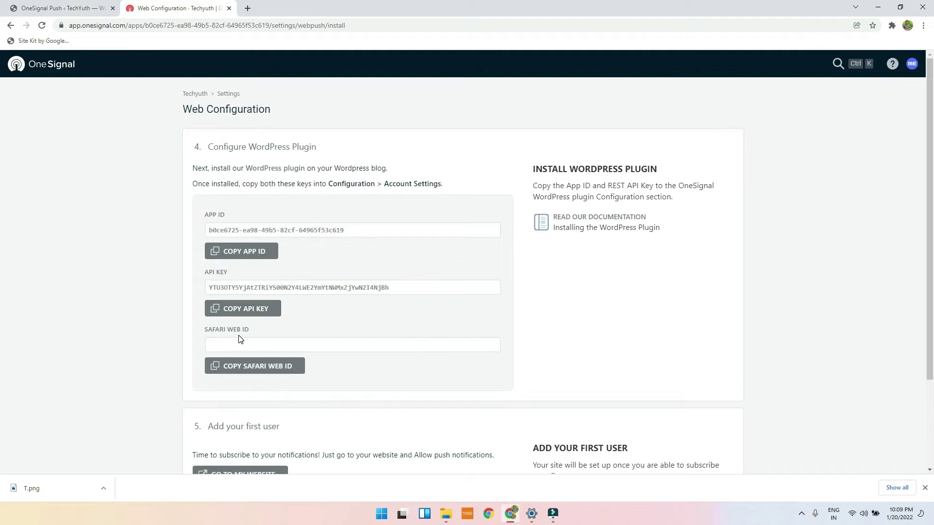
scroll(227, 219, down, 5)
scroll(227, 219, up, 5)
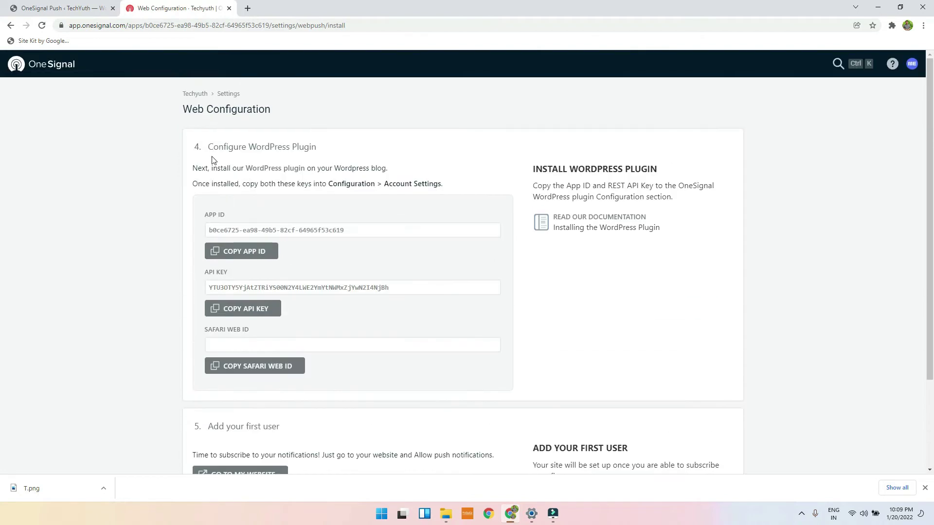
Step: Return to the Techyuth app dashboard and open its Settings platforms list
click(195, 93)
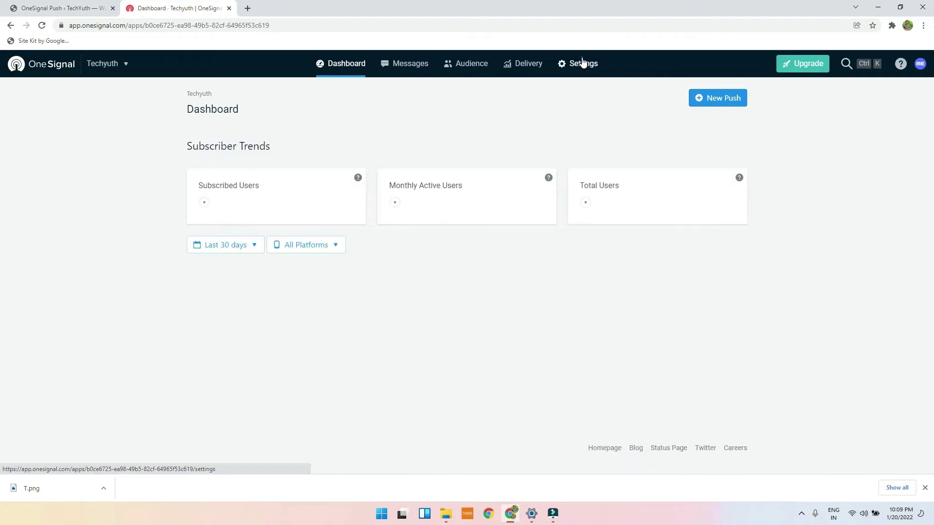
click(583, 64)
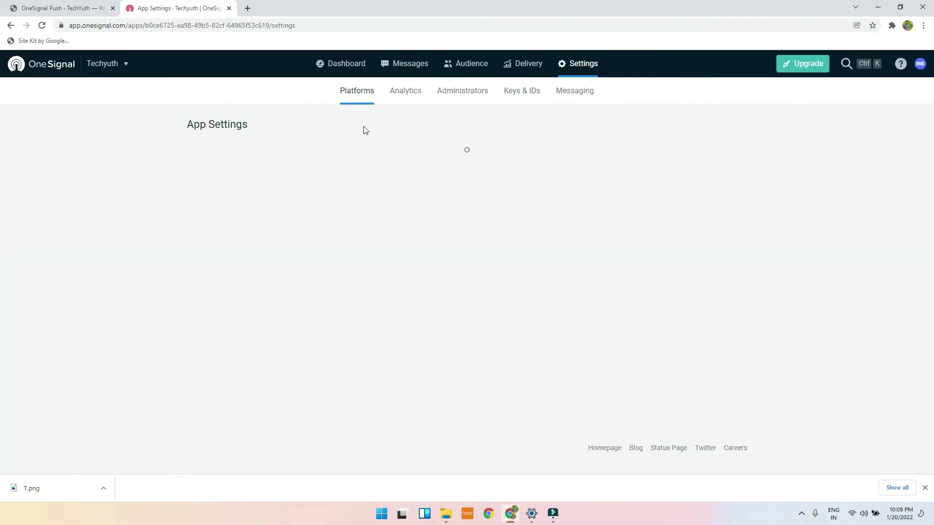
scroll(387, 163, down, 1)
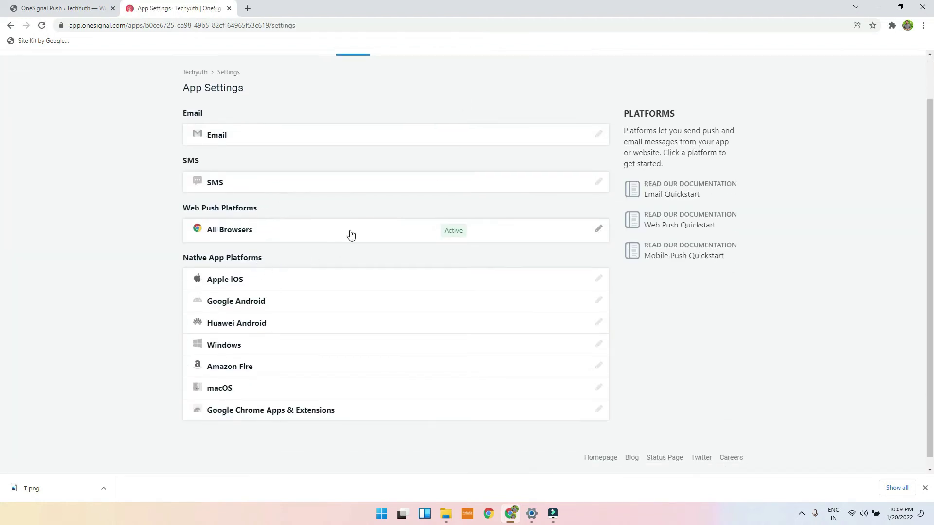
Step: Open the All Browsers web push setup and toggle the custom Safari certificate on, then off
click(299, 233)
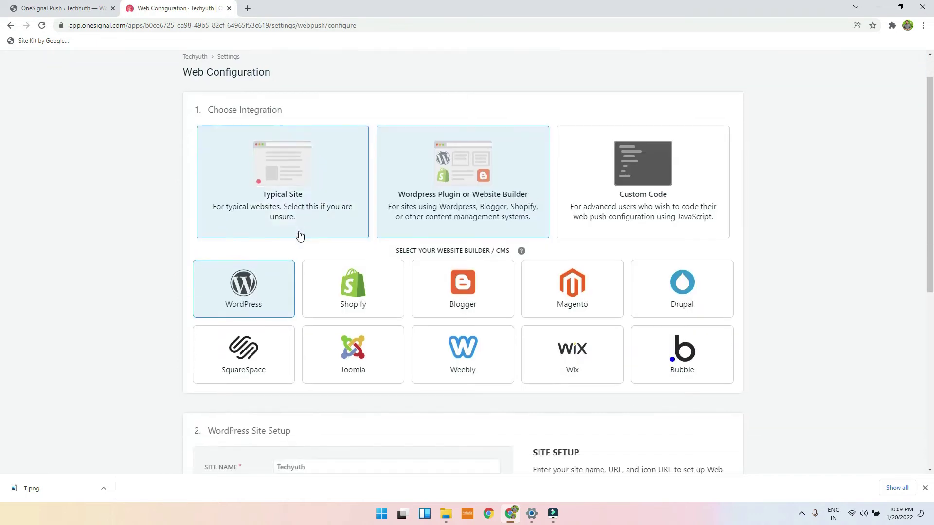
scroll(299, 233, down, 5)
scroll(316, 310, down, 3)
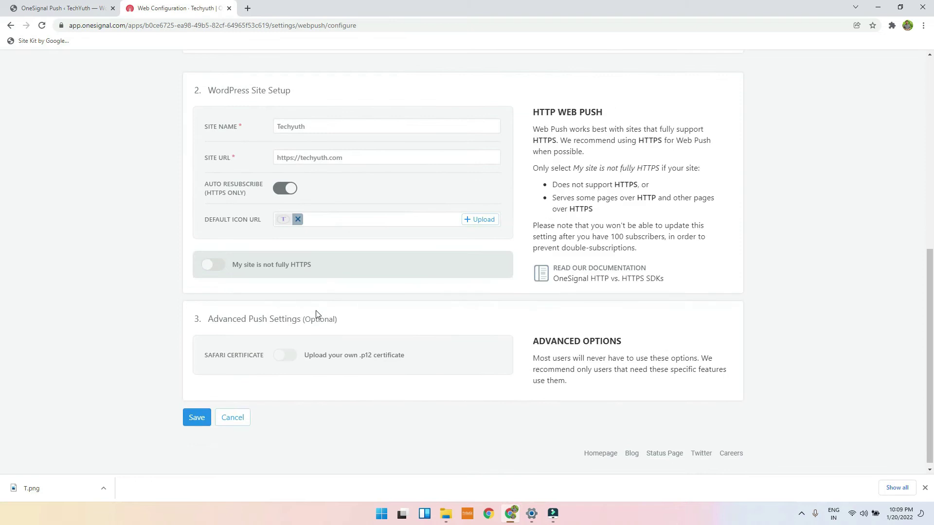
click(286, 354)
scroll(405, 363, down, 1)
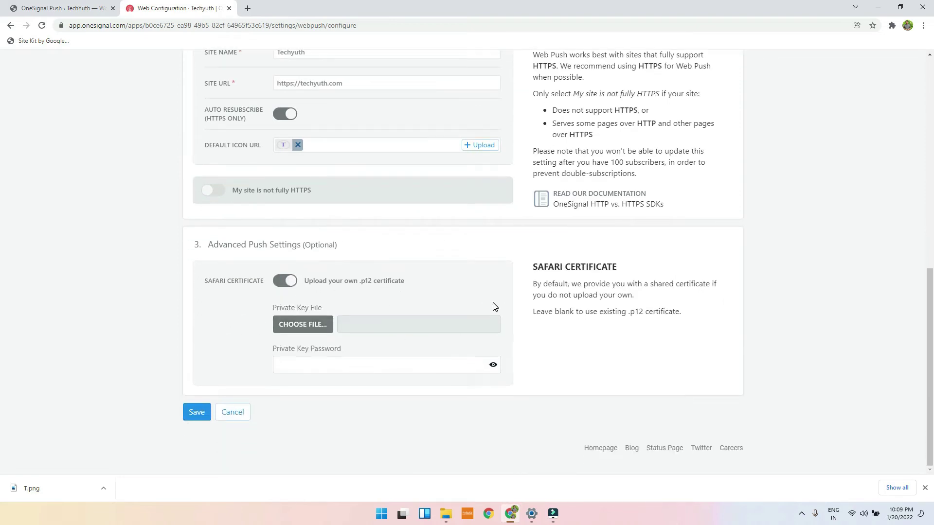
drag(614, 312, 672, 313)
click(704, 315)
click(283, 282)
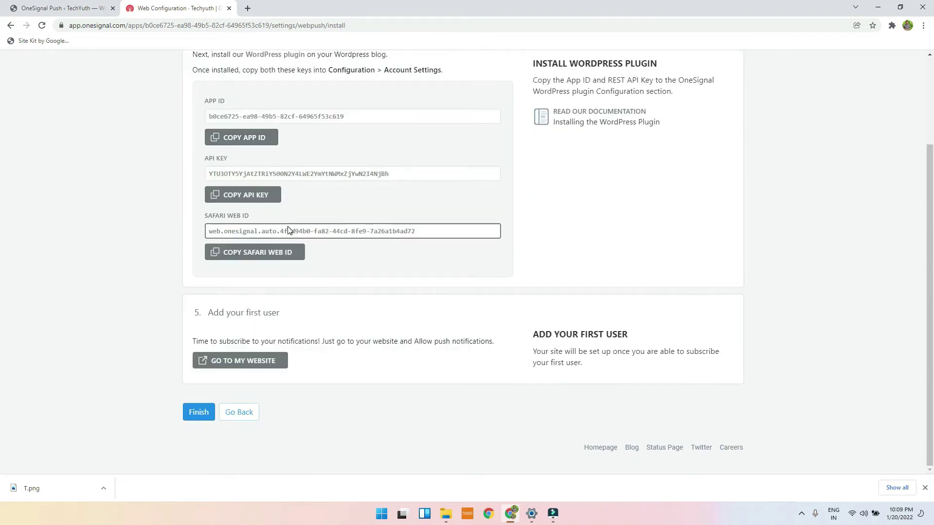
scroll(289, 231, up, 1)
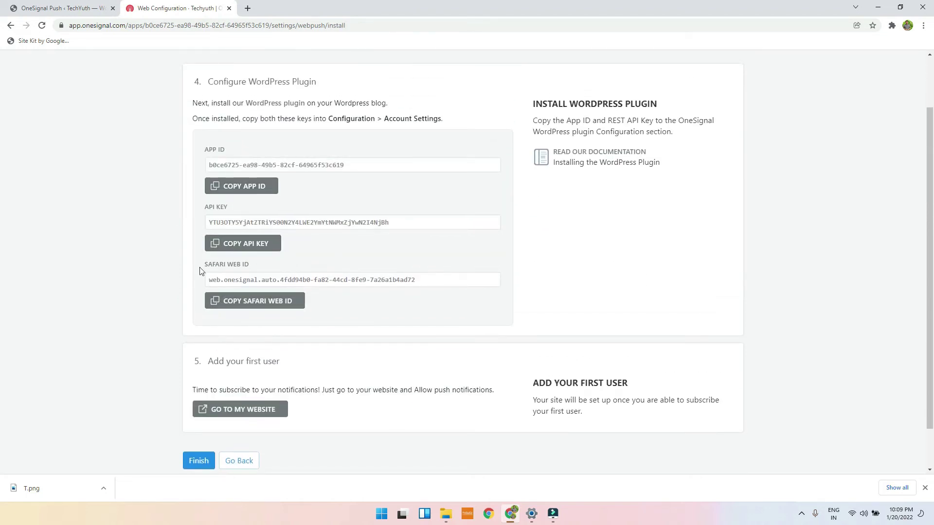
Step: Save the web push configuration and copy the Techyuth App ID
drag(199, 267, 306, 295)
click(405, 315)
click(241, 186)
Step: Paste the copied App ID into the WordPress plugin's Configuration App ID field
click(62, 9)
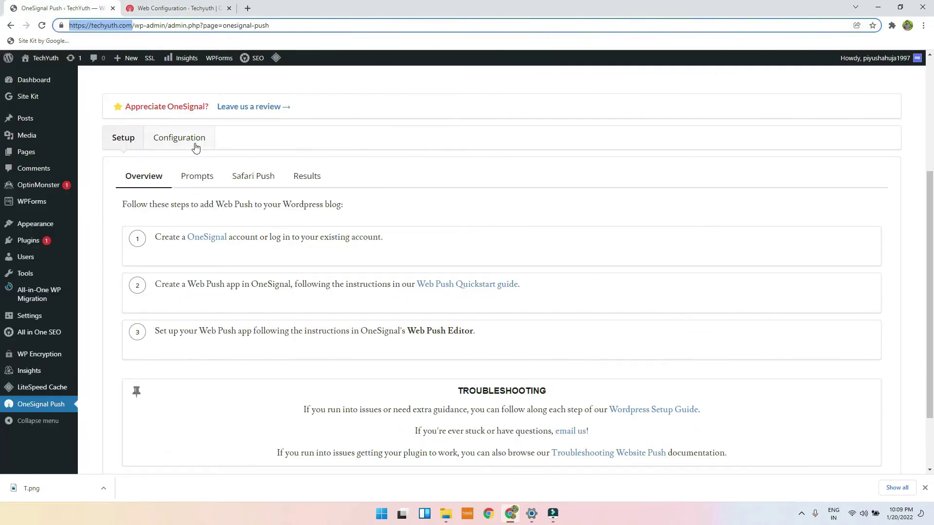
click(179, 138)
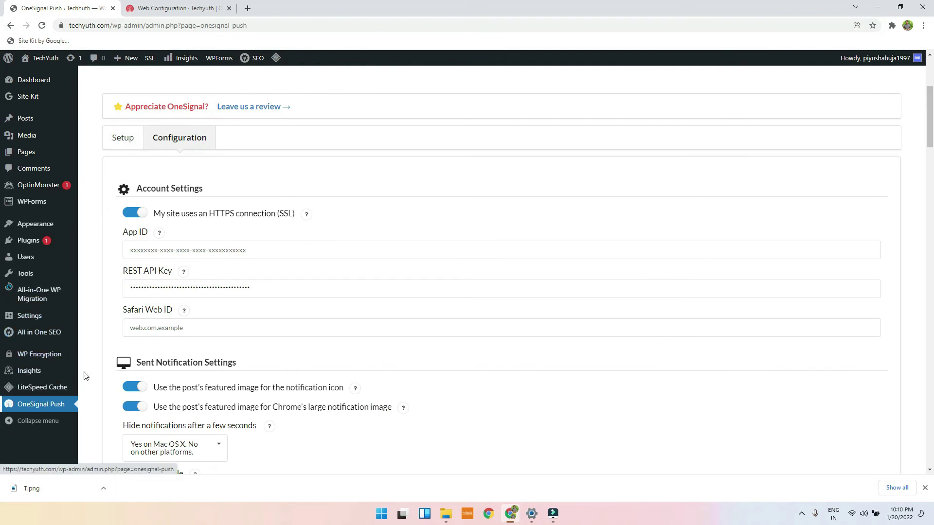
click(194, 250)
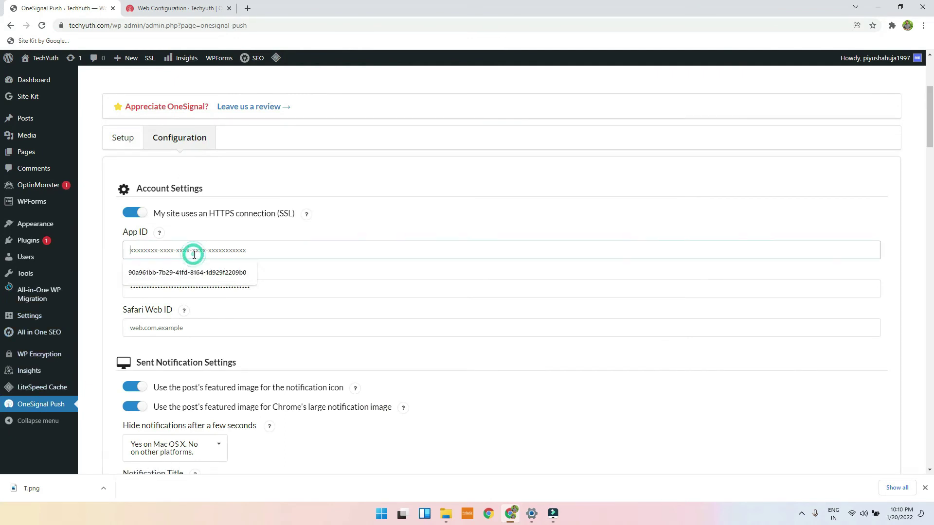
key(ctrl+v)
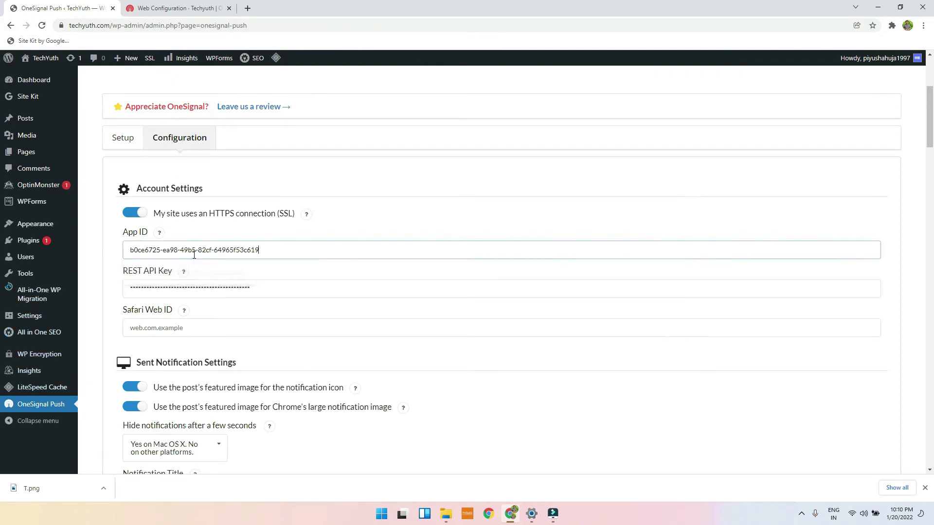
Step: Copy the API key from OneSignal and paste it over the REST API Key field
click(176, 8)
click(243, 243)
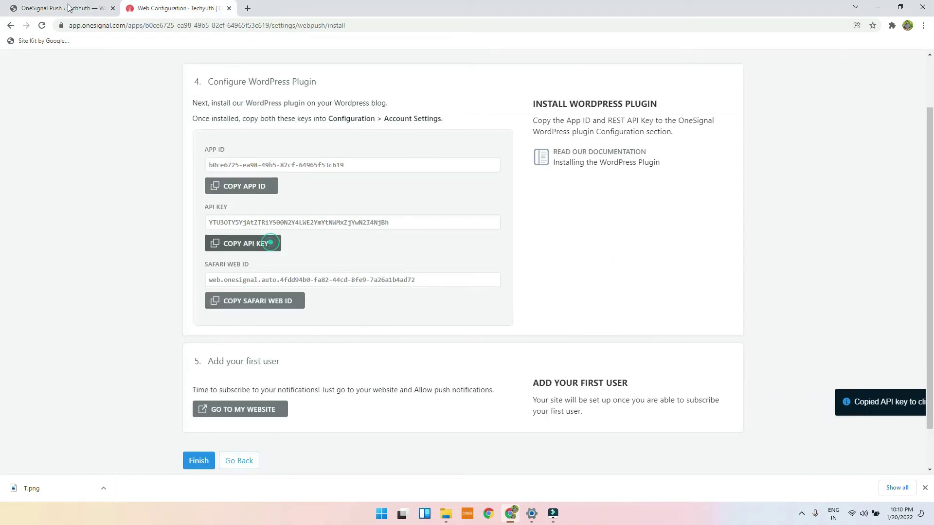
click(59, 8)
click(220, 286)
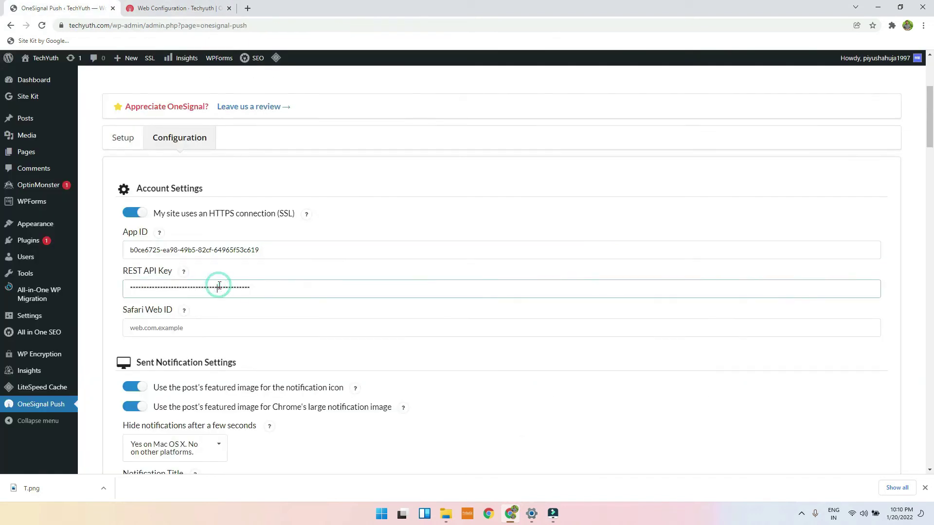
key(ctrl+a)
key(ctrl+v)
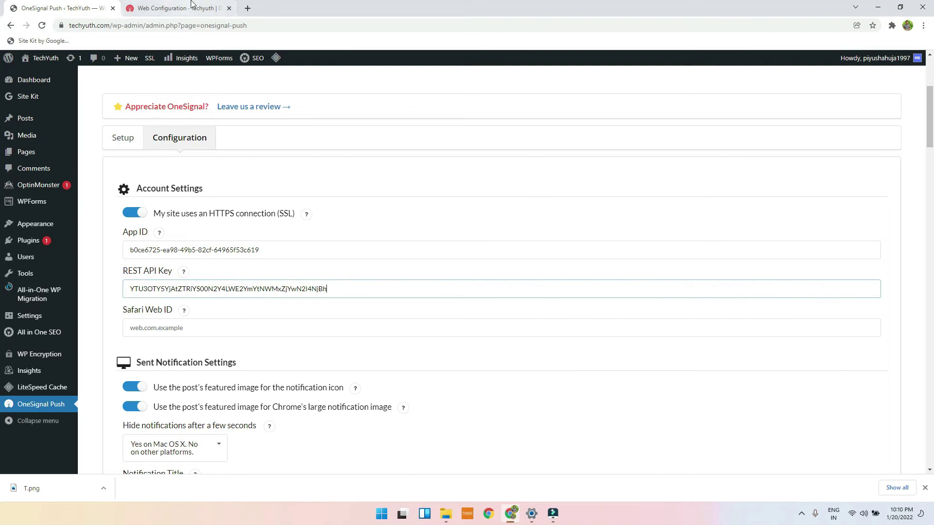
Step: Copy the Safari Web ID from OneSignal into the plugin's Safari Web ID field
click(175, 8)
click(273, 301)
click(58, 7)
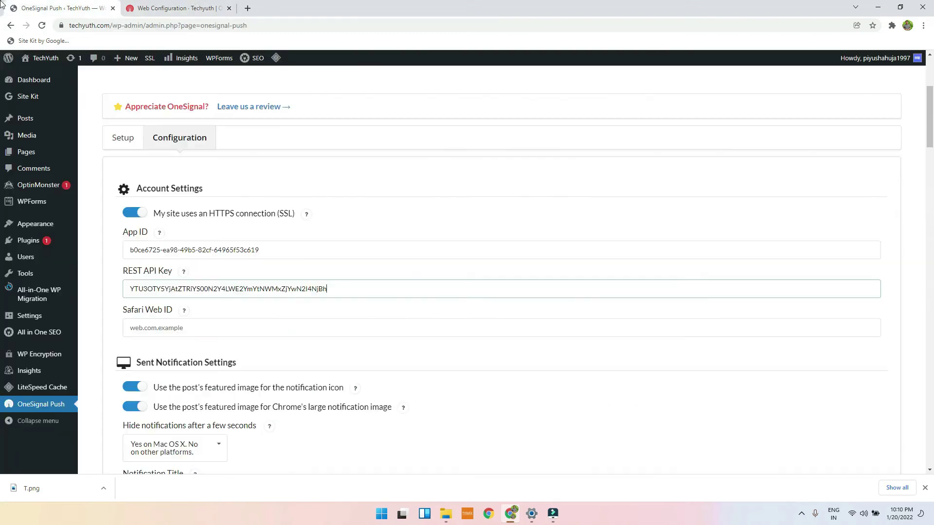
click(263, 327)
click(219, 341)
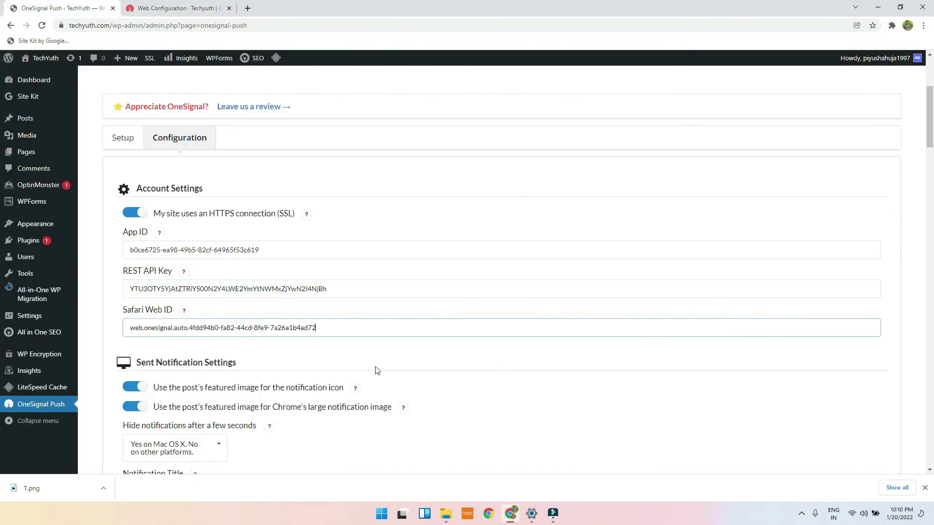
scroll(376, 373, down, 3)
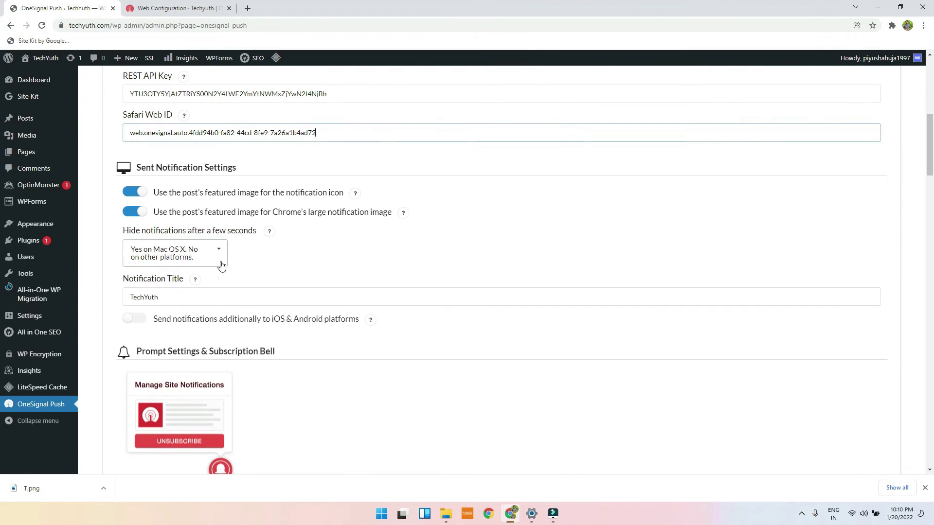
scroll(219, 263, down, 1)
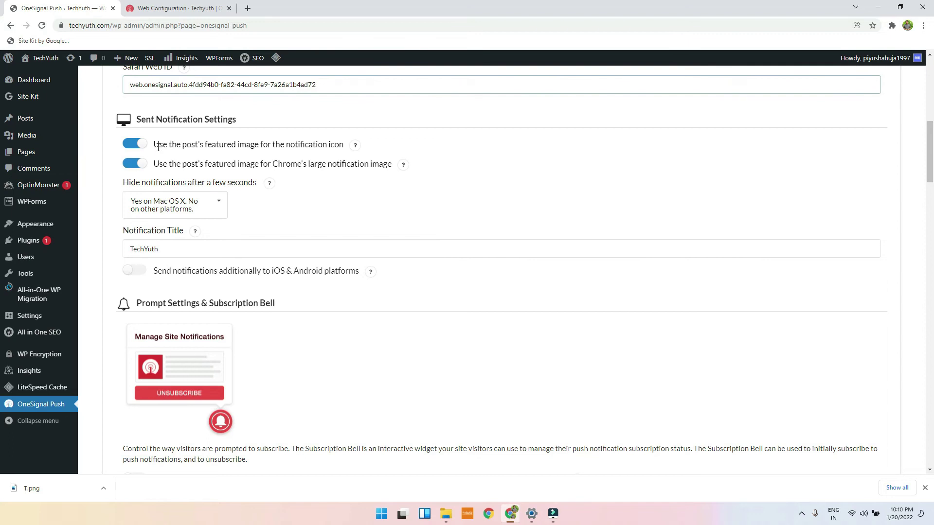
drag(155, 143, 327, 144)
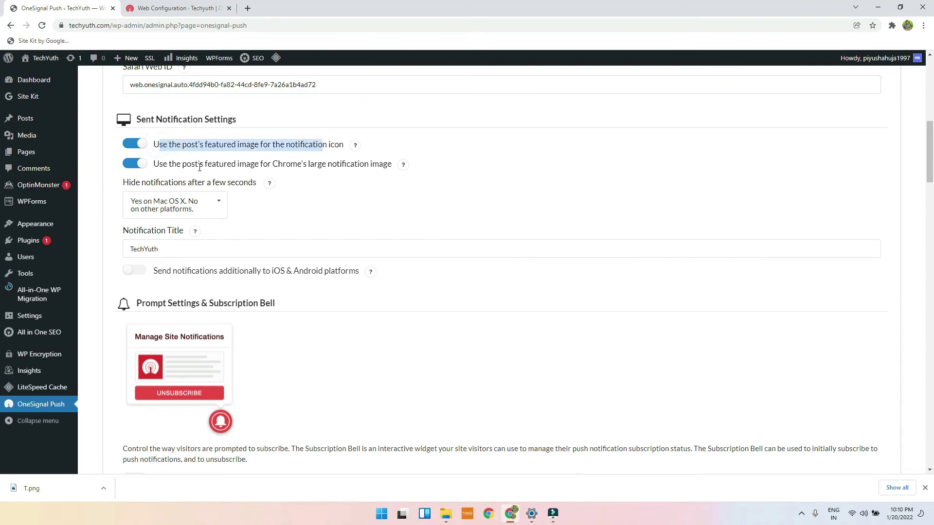
scroll(191, 197, down, 2)
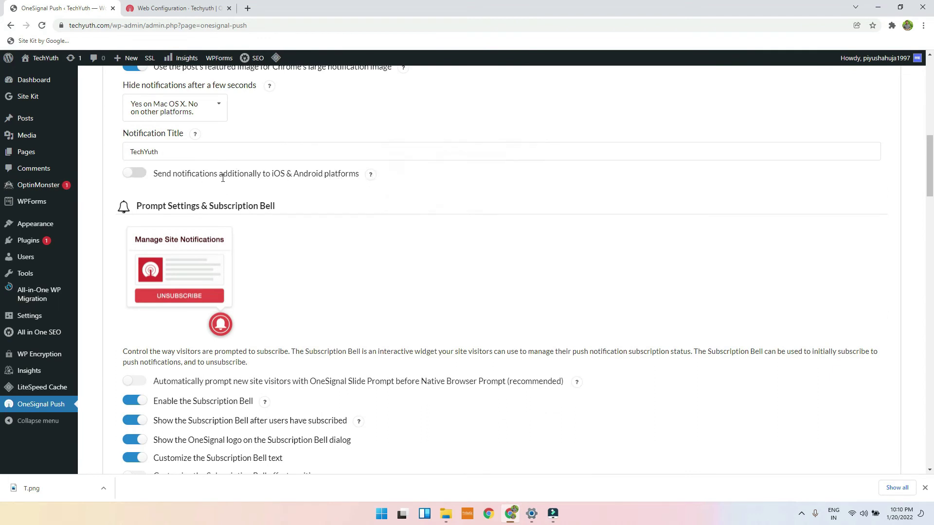
scroll(334, 176, up, 2)
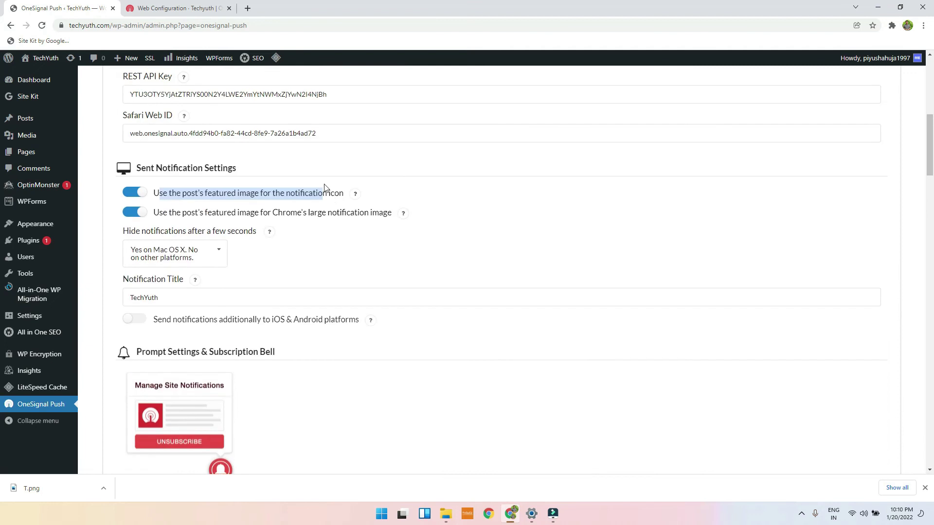
scroll(325, 347, down, 3)
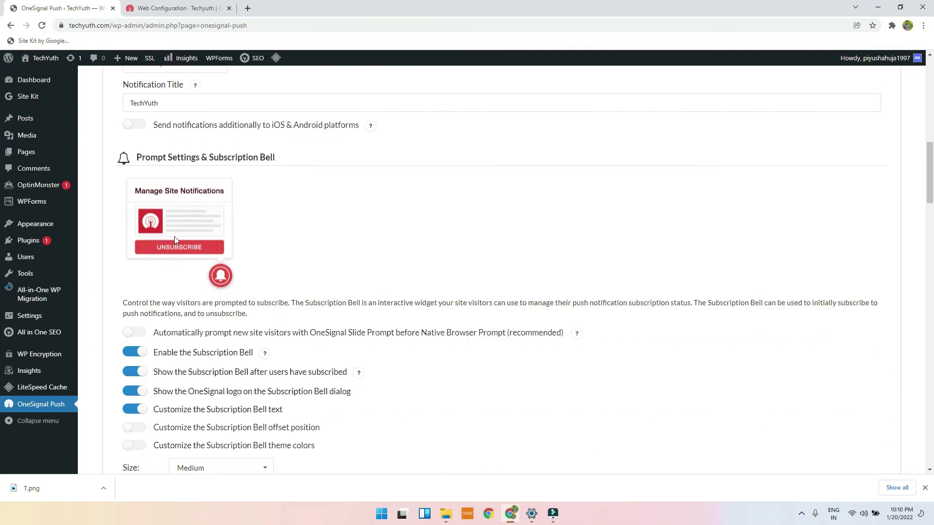
scroll(175, 237, down, 2)
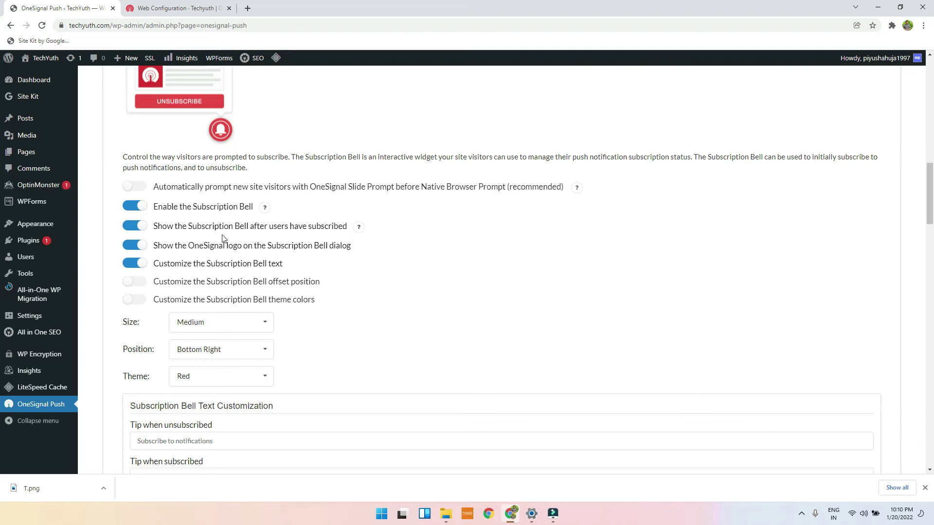
Step: Hide the bell from subscribed users, set its size to Small, and keep the Red theme
click(136, 228)
scroll(210, 262, down, 3)
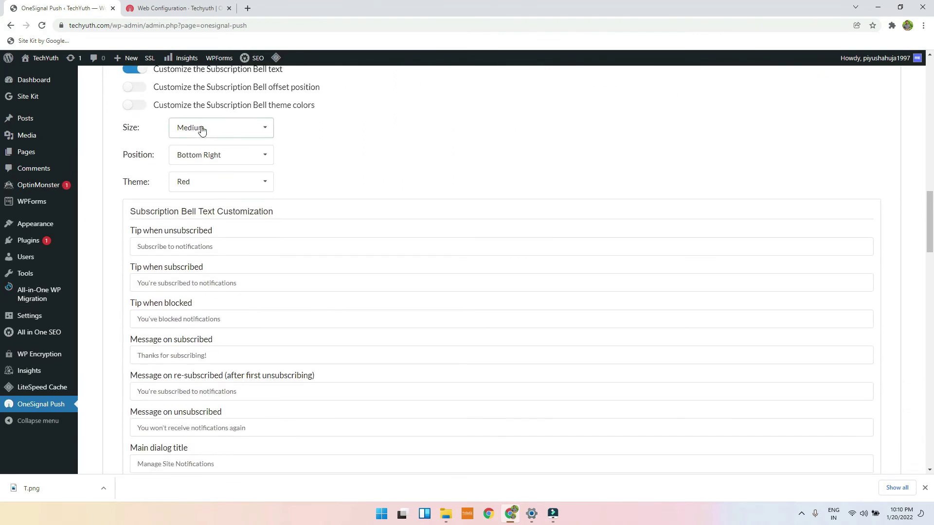
click(201, 127)
click(190, 146)
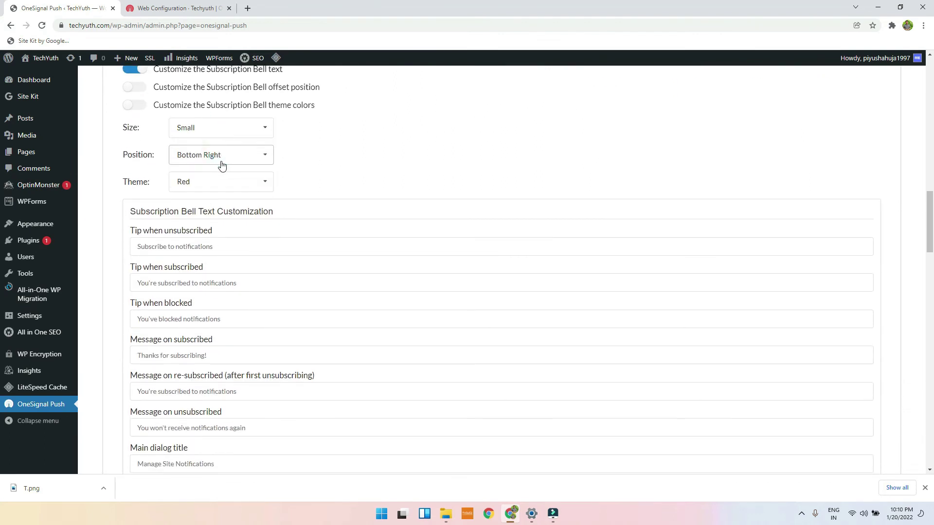
click(200, 182)
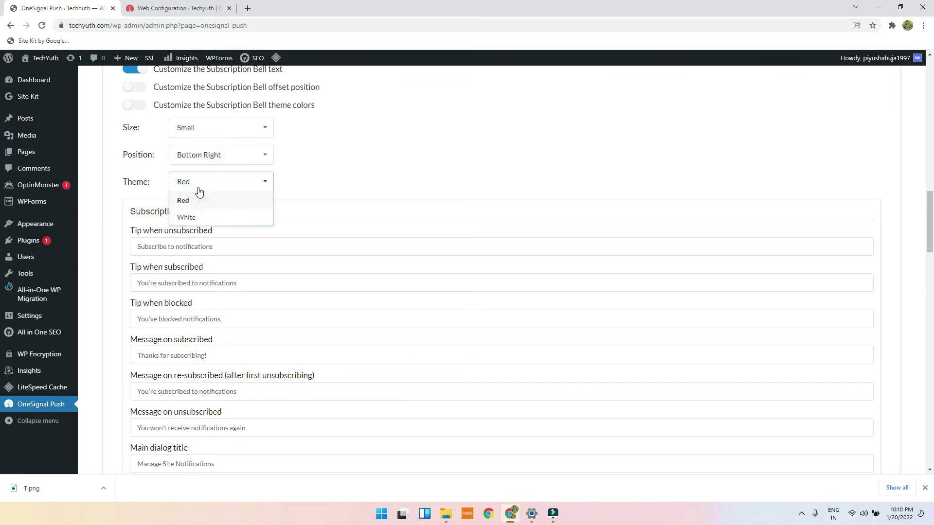
click(199, 192)
scroll(201, 190, down, 5)
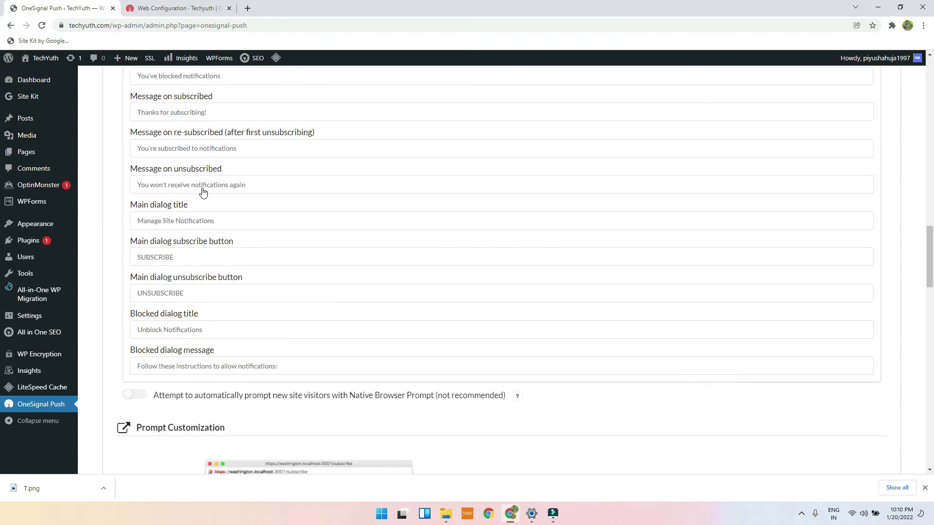
scroll(204, 191, down, 3)
scroll(204, 191, down, 2)
scroll(193, 201, down, 1)
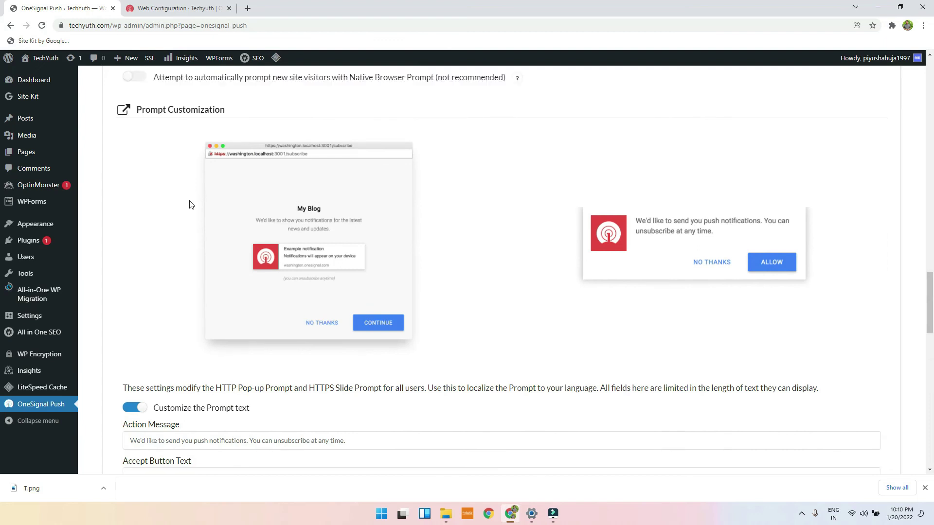
scroll(191, 202, up, 4)
scroll(191, 202, down, 4)
scroll(192, 203, down, 3)
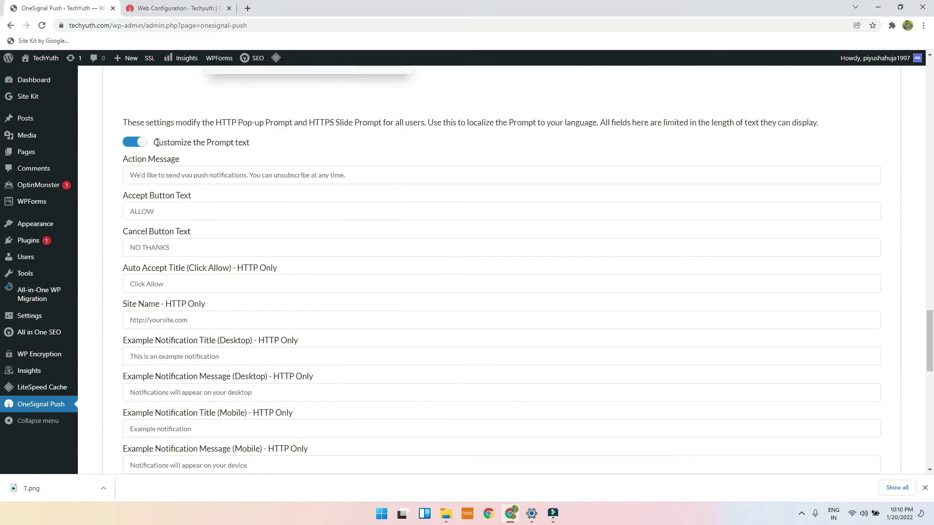
scroll(160, 160, down, 4)
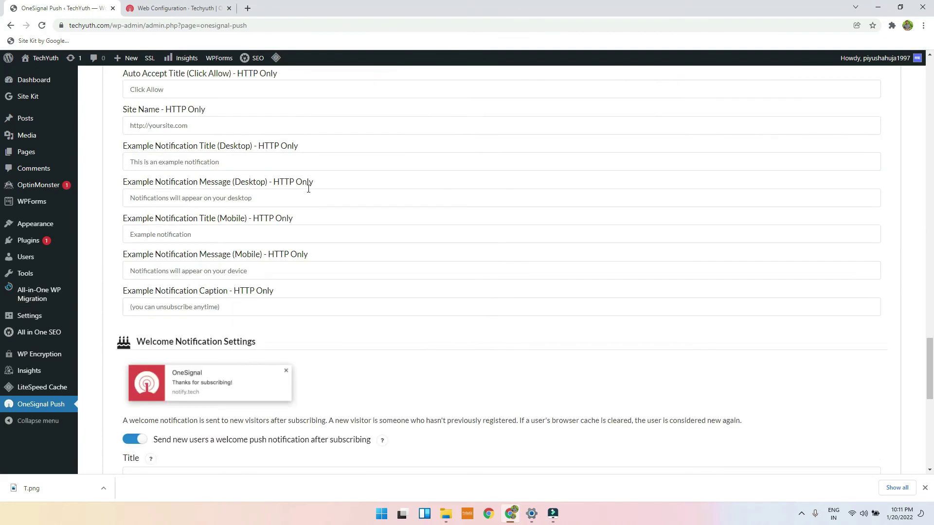
scroll(182, 168, up, 4)
scroll(241, 226, down, 4)
scroll(208, 212, down, 3)
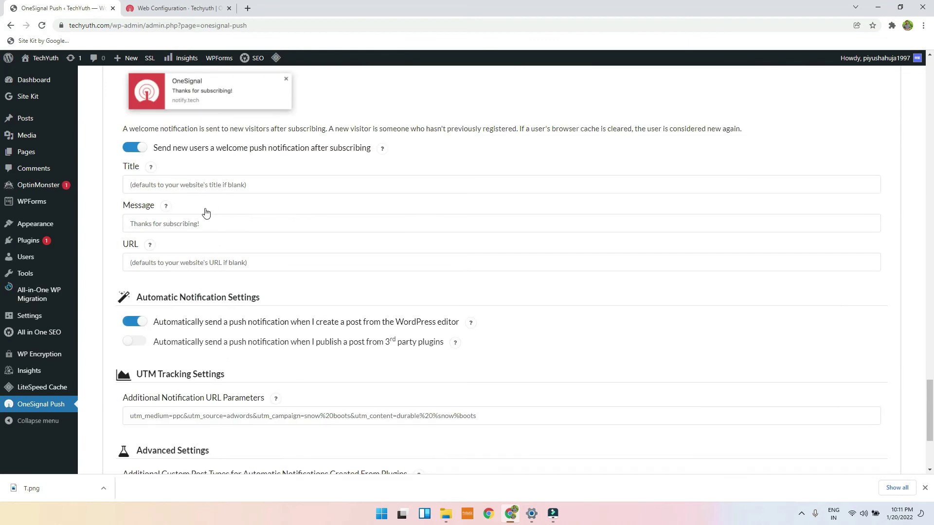
scroll(186, 222, down, 2)
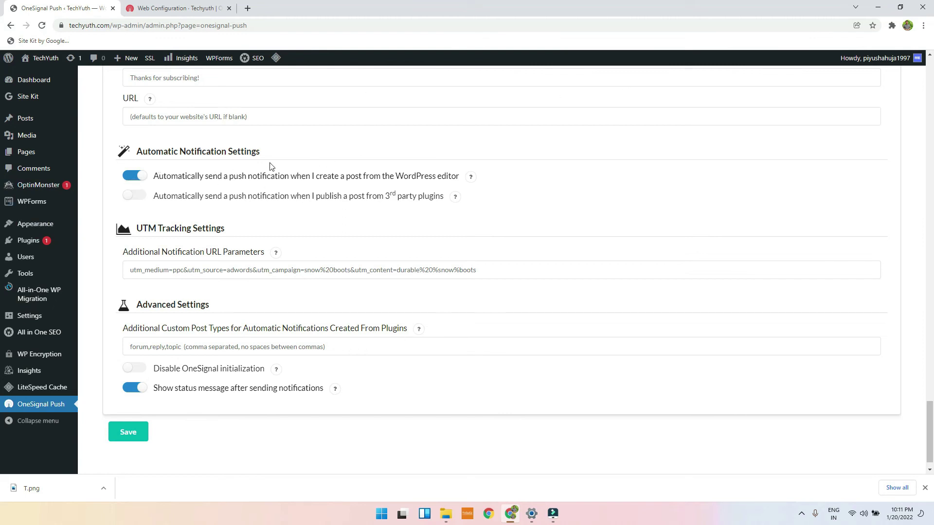
scroll(270, 166, down, 1)
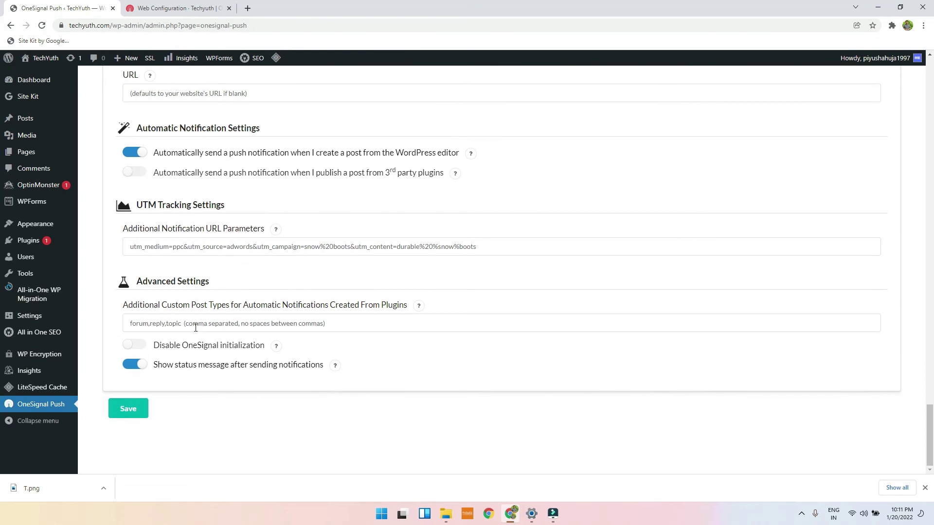
scroll(182, 345, up, 5)
scroll(198, 341, up, 3)
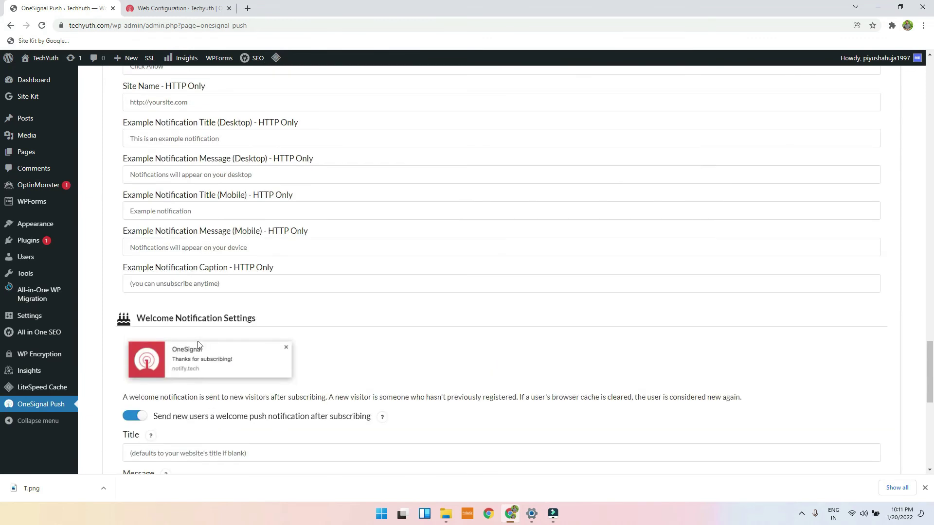
scroll(198, 341, up, 5)
scroll(198, 341, up, 5)
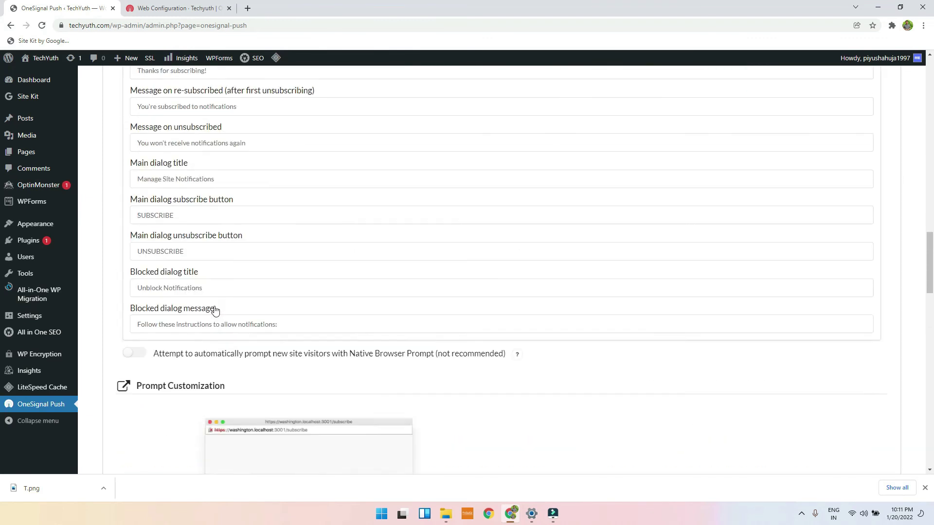
scroll(251, 337, up, 5)
scroll(250, 337, up, 5)
scroll(250, 337, up, 3)
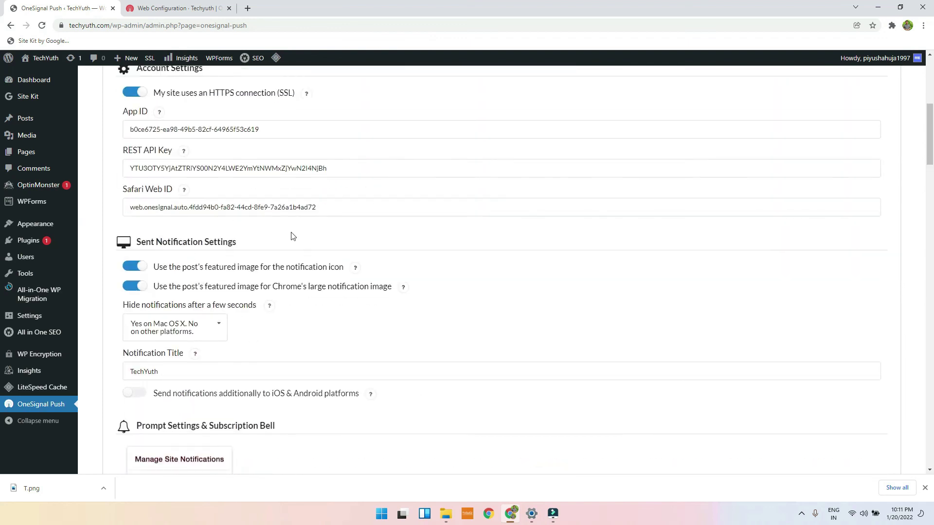
scroll(290, 237, down, 3)
scroll(291, 237, down, 4)
scroll(290, 248, down, 6)
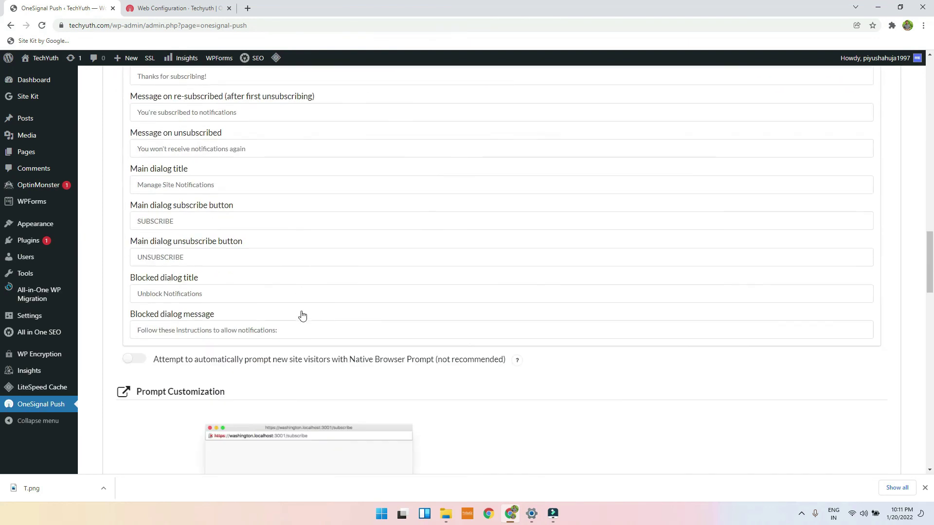
scroll(303, 316, down, 2)
scroll(303, 315, down, 4)
scroll(303, 315, down, 5)
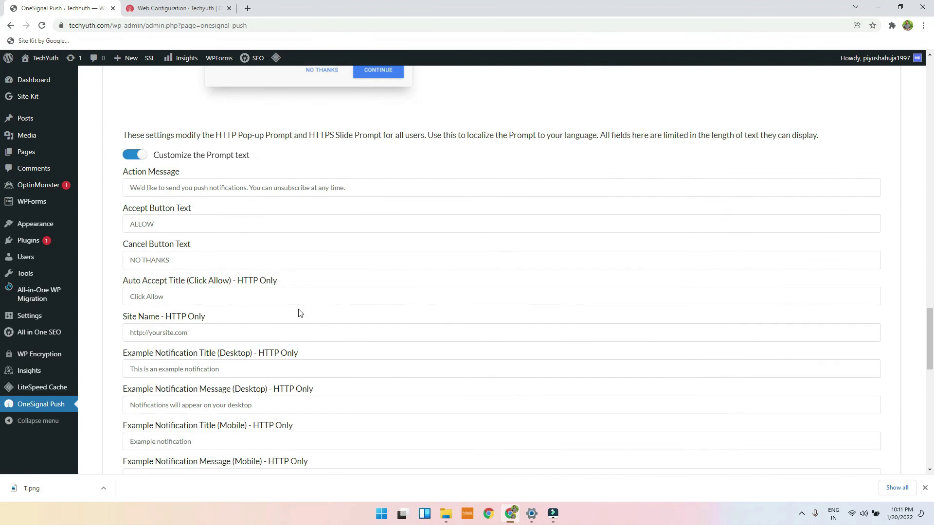
scroll(200, 178, down, 5)
scroll(201, 177, down, 3)
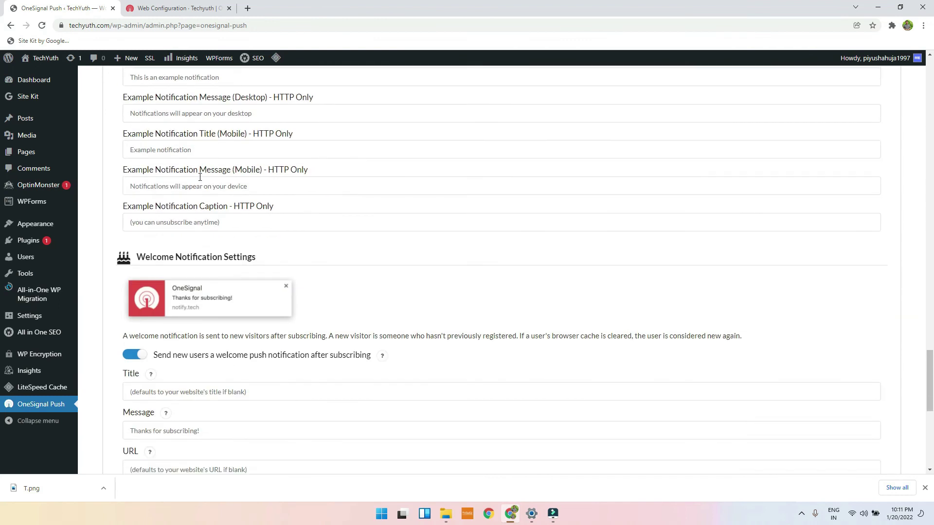
scroll(208, 289, down, 3)
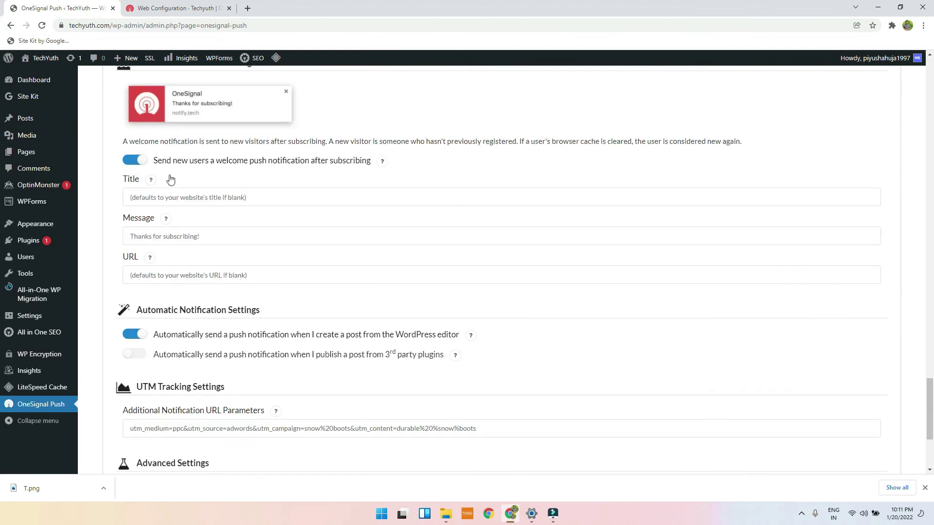
Step: Disable the welcome push notification for new subscribers and save the OneSignal settings
click(134, 160)
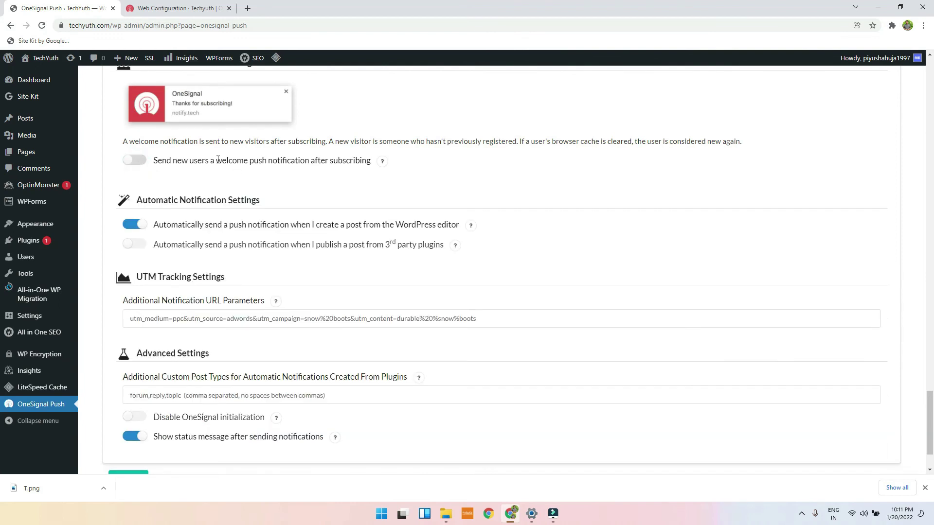
scroll(184, 189, down, 1)
scroll(184, 191, up, 3)
scroll(114, 308, up, 2)
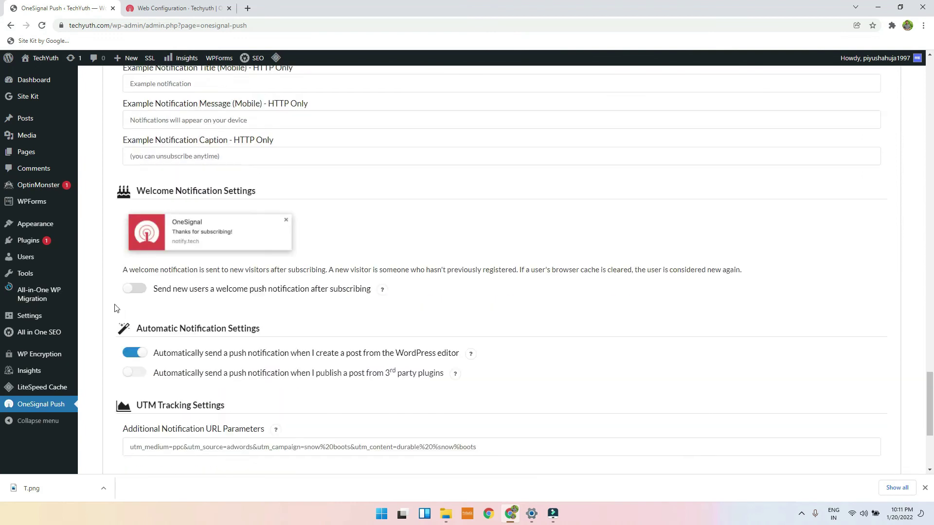
scroll(114, 308, down, 1)
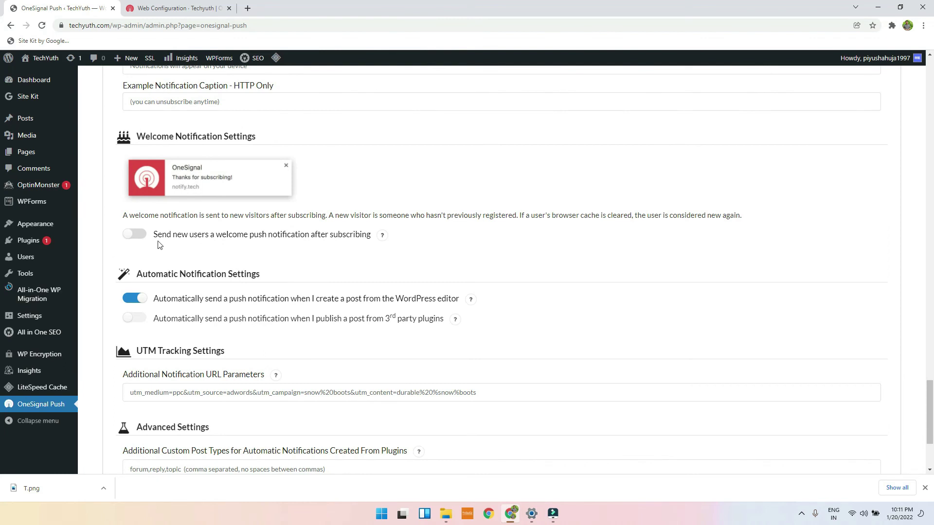
scroll(197, 206, down, 2)
scroll(198, 206, down, 1)
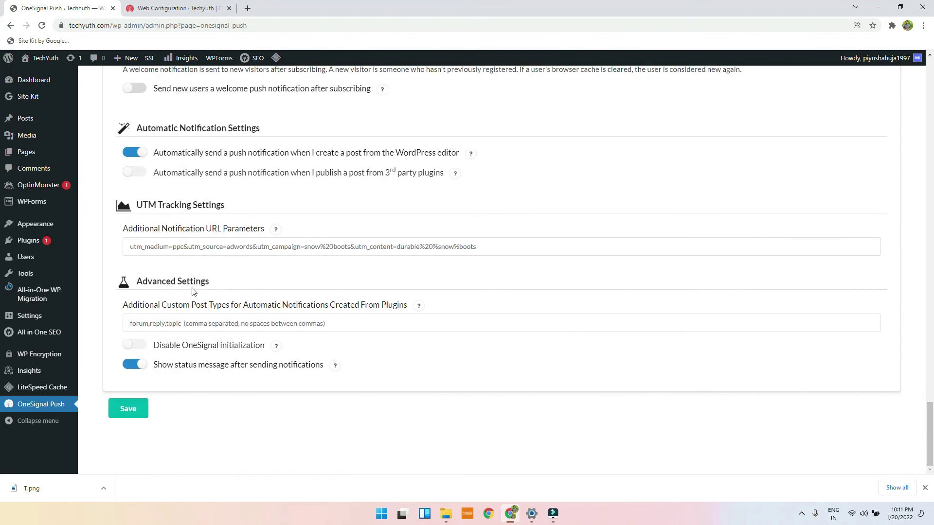
click(130, 408)
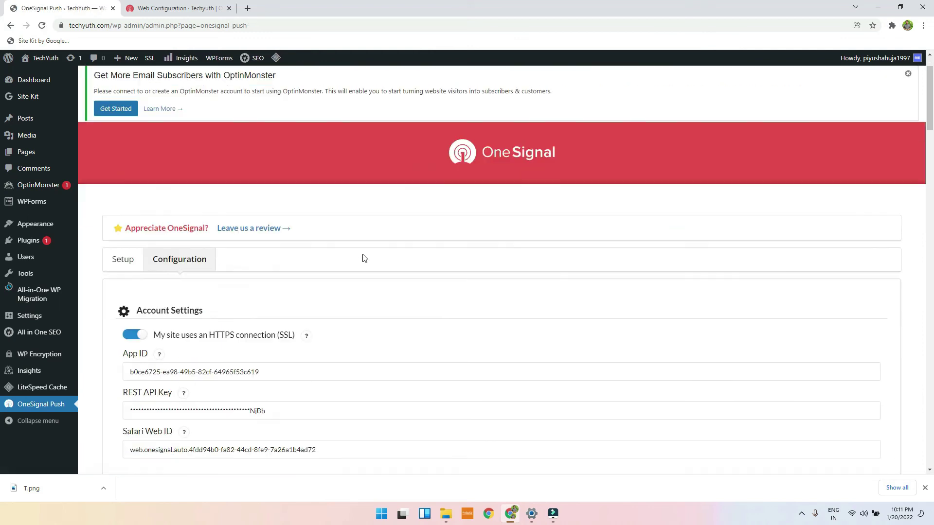
scroll(363, 258, down, 3)
scroll(363, 259, down, 3)
scroll(420, 402, down, 5)
scroll(380, 343, down, 4)
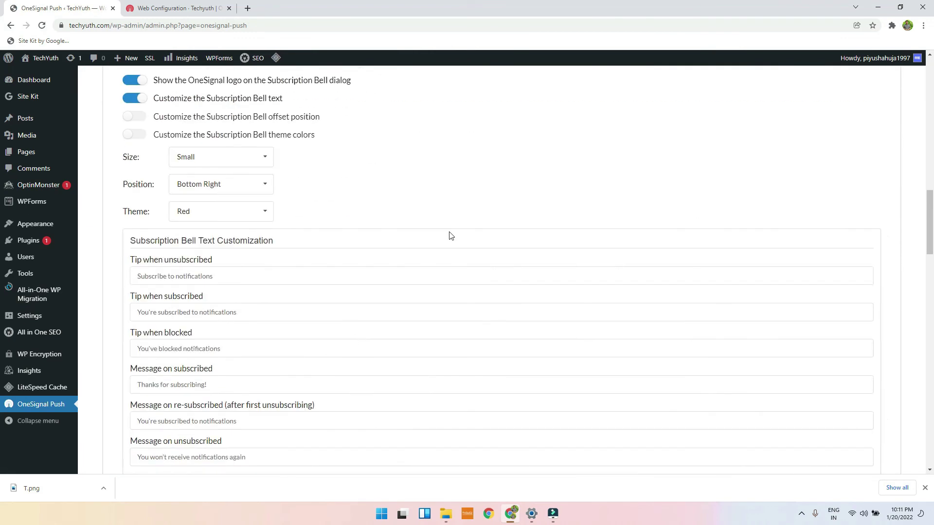
scroll(431, 329, down, 4)
scroll(429, 318, down, 5)
scroll(430, 318, down, 1)
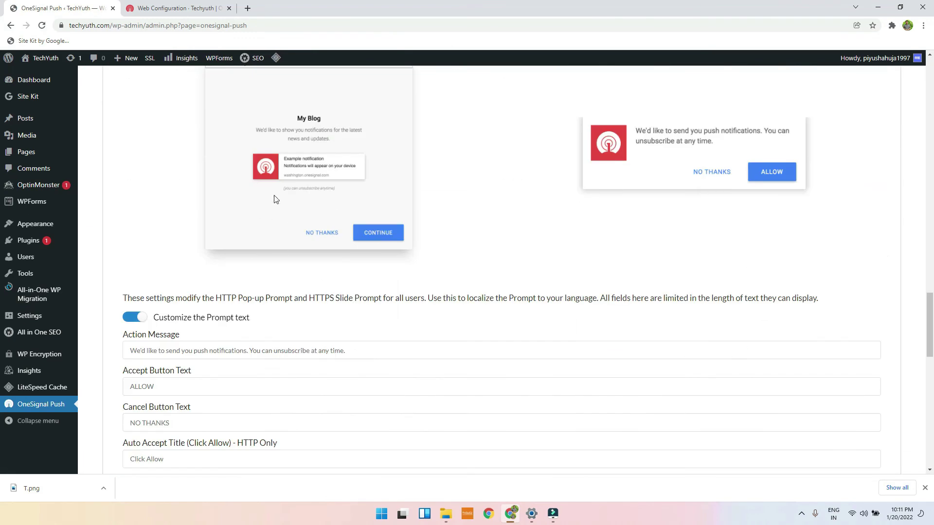
Step: Open the live Techyuth website from the OneSignal setup and dismiss the downloads bar
click(247, 7)
click(176, 8)
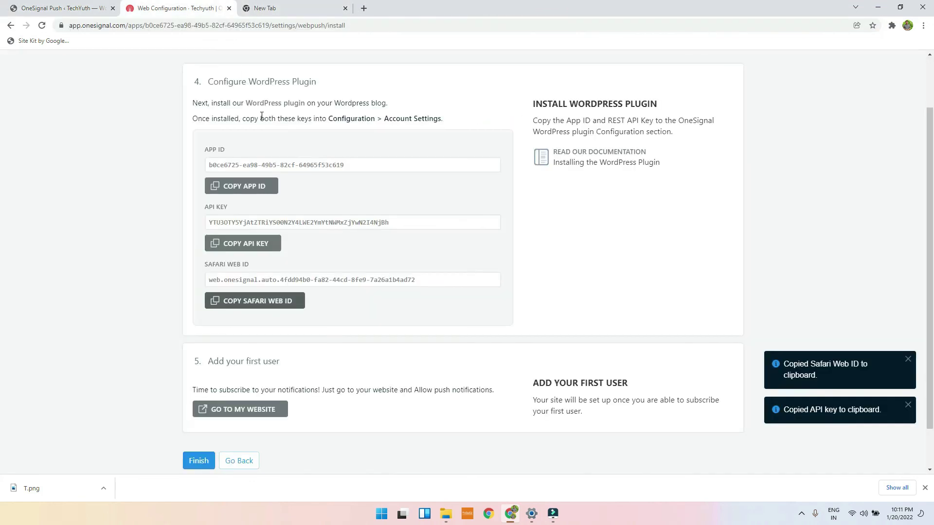
scroll(256, 292, down, 2)
click(240, 360)
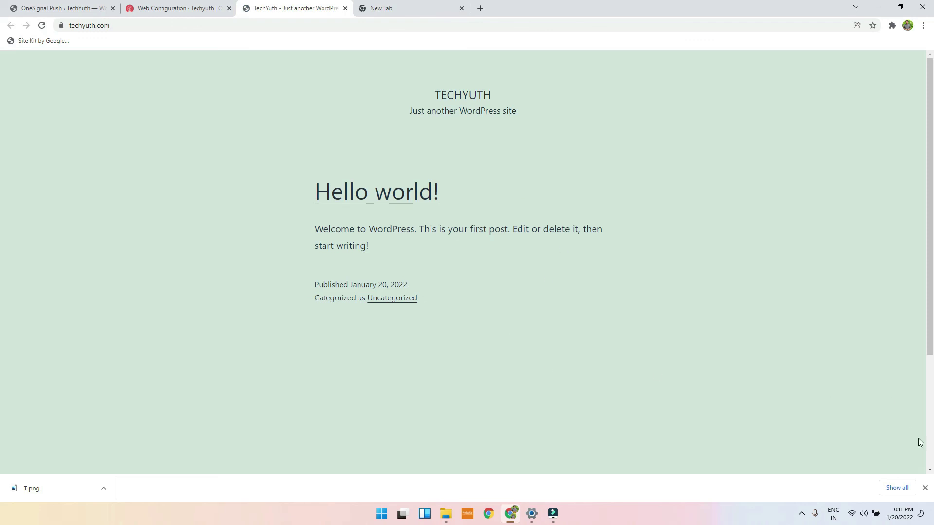
click(924, 488)
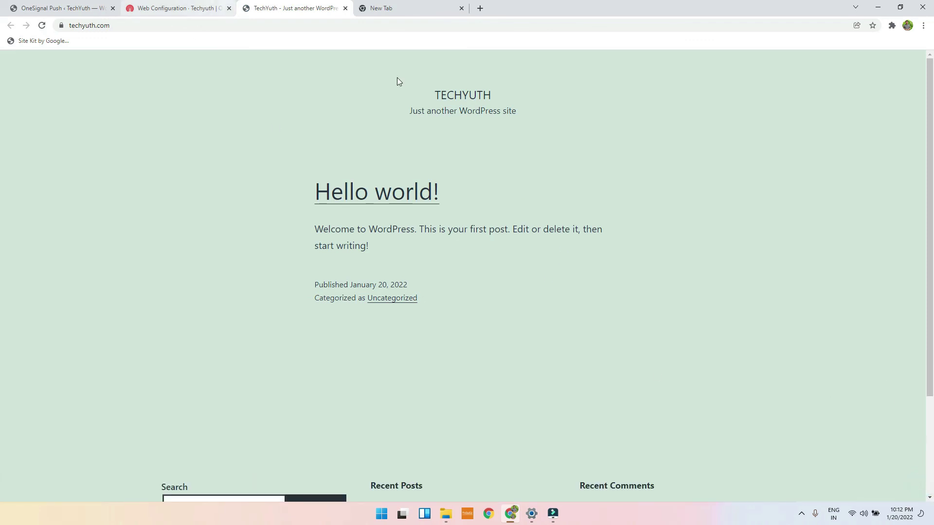
scroll(385, 271, down, 3)
scroll(400, 233, up, 3)
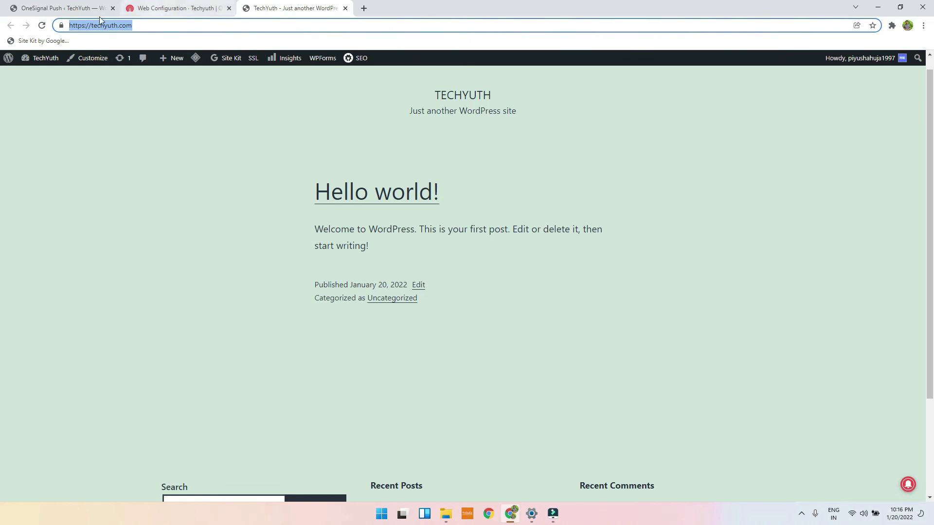
Step: Reload the techyuth.com tab to bring up the notification permission prompt
click(43, 25)
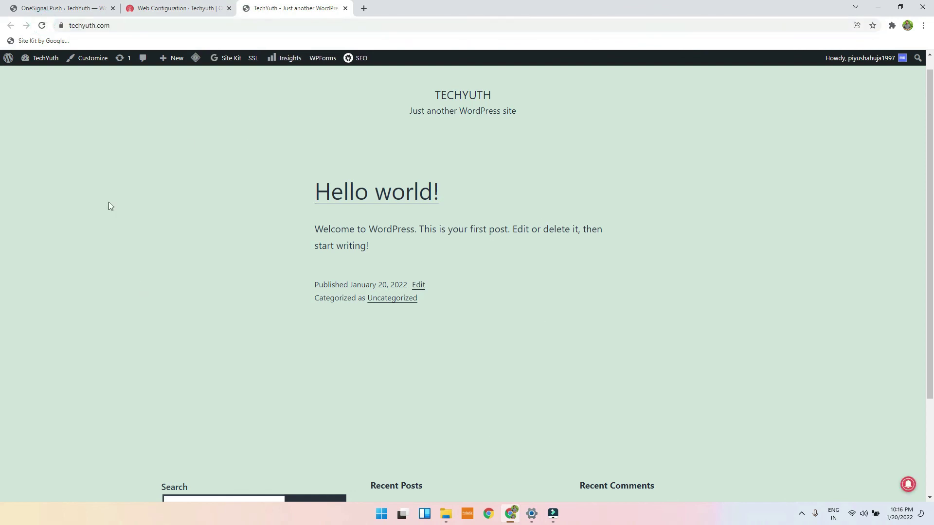
scroll(355, 211, down, 2)
scroll(354, 212, up, 2)
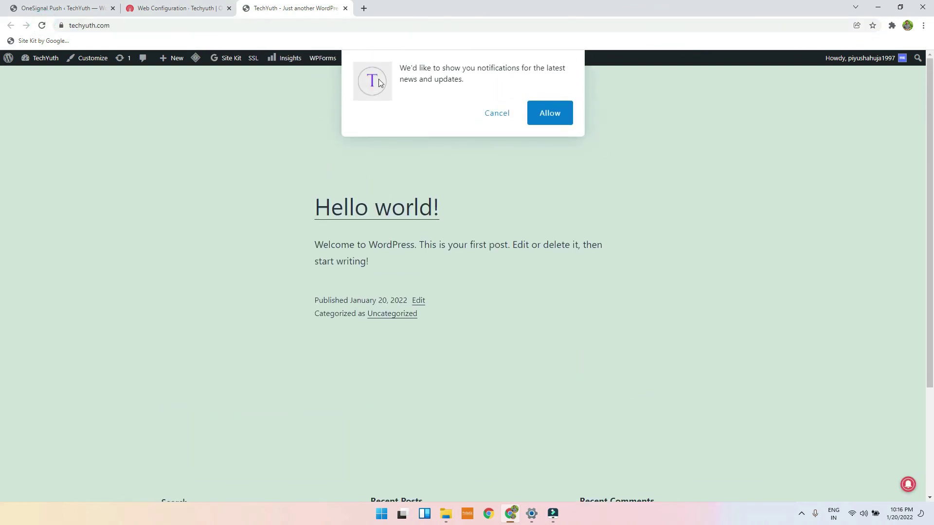